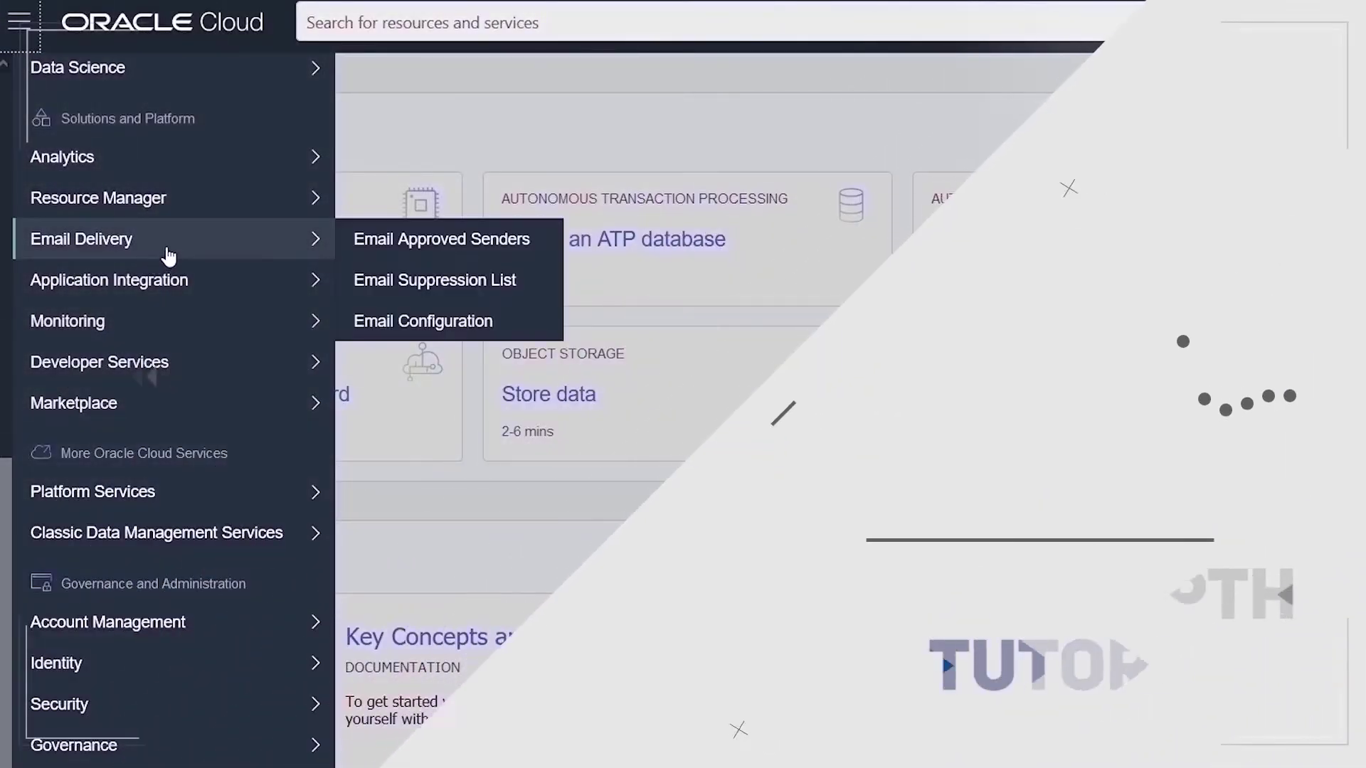
# Scroll up in the Bitesize Tweets Scrapper-Copy1 notebook to its library import cell
pyautogui.scroll(8, 168, 256)
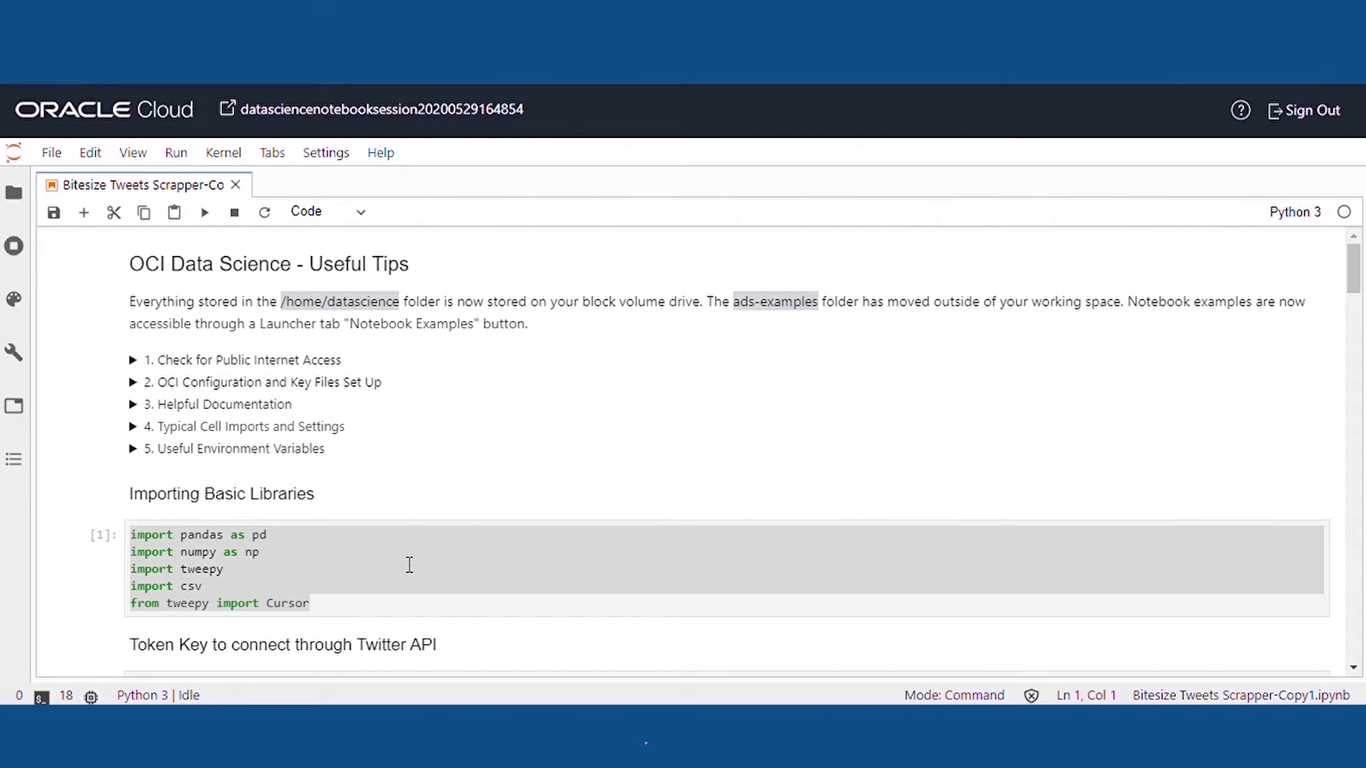
pyautogui.click(338, 624)
pyautogui.keyDown('shift'); pyautogui.click(134, 532); pyautogui.keyUp('shift')
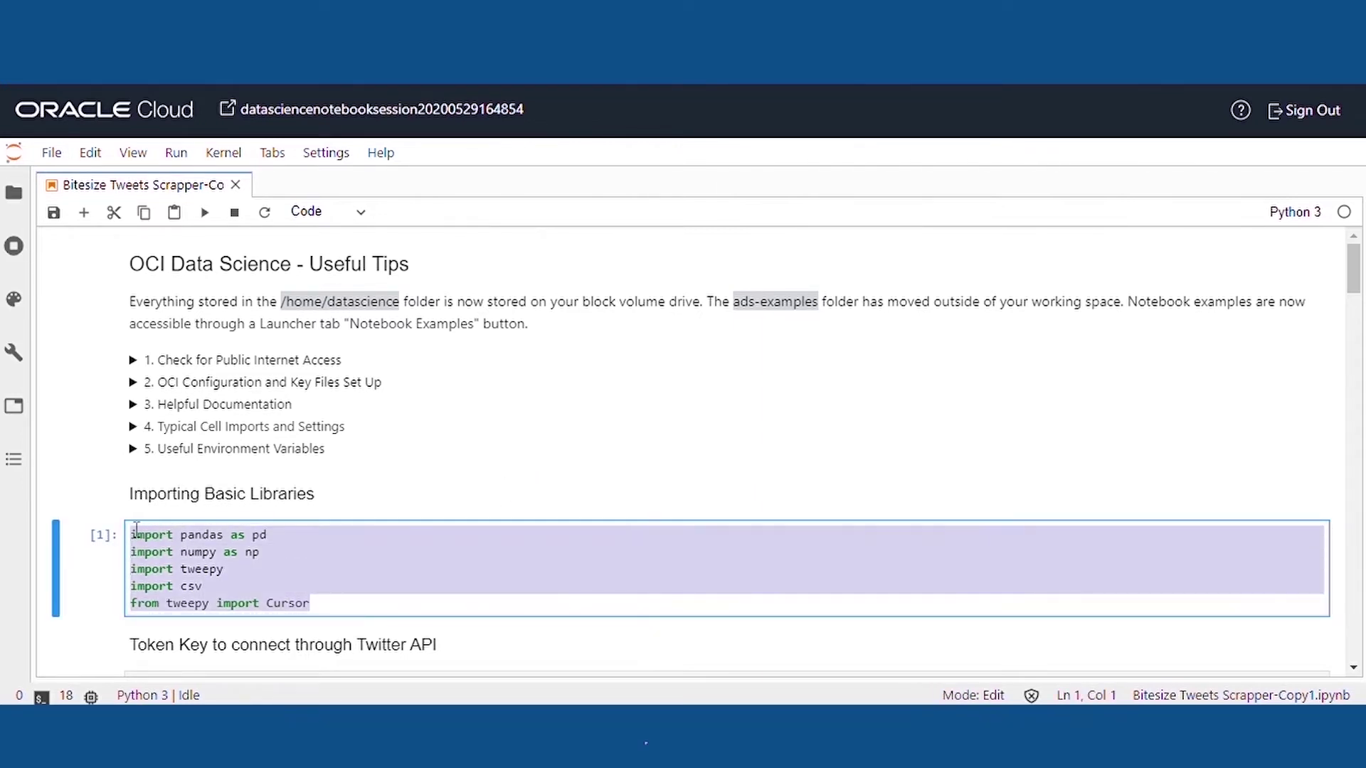
pyautogui.scroll(-4, 414, 616)
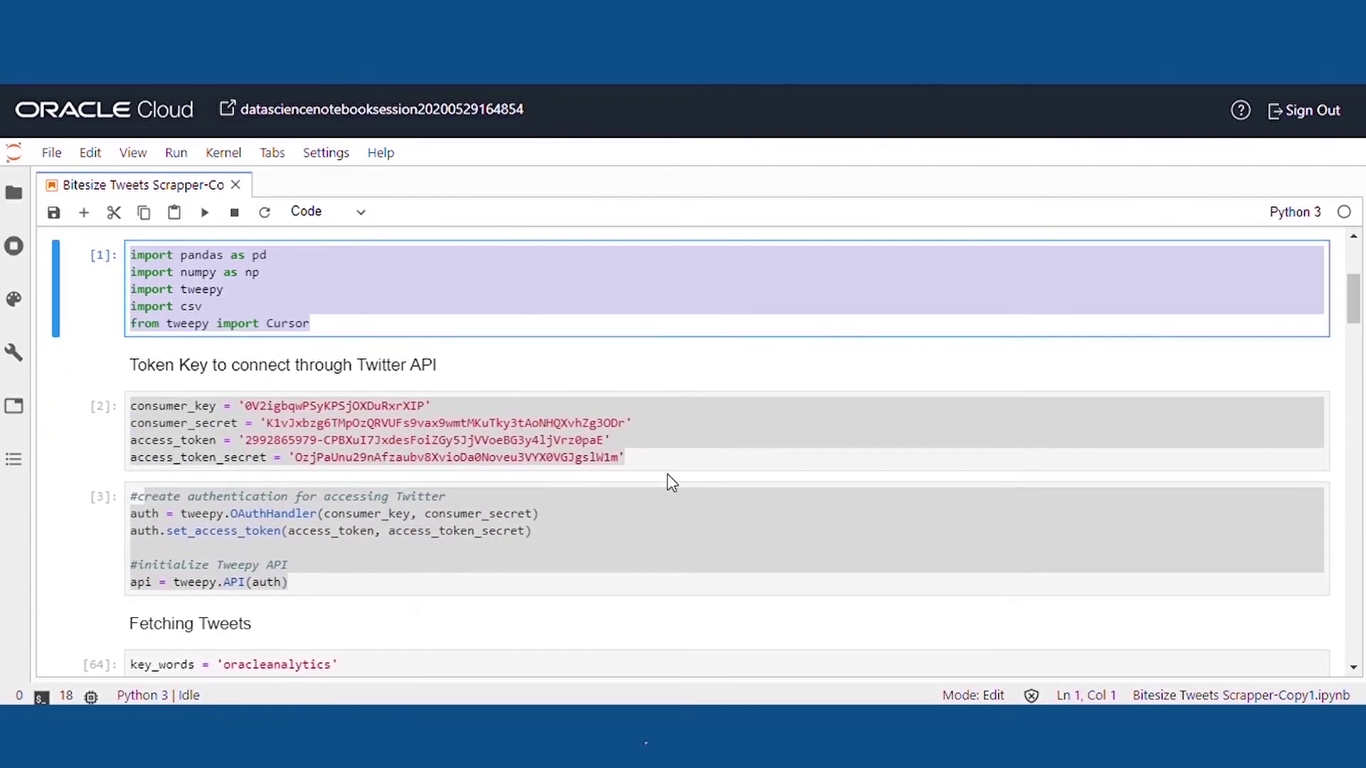
pyautogui.click(688, 476)
pyautogui.moveTo(687, 476); pyautogui.dragTo(521, 387)
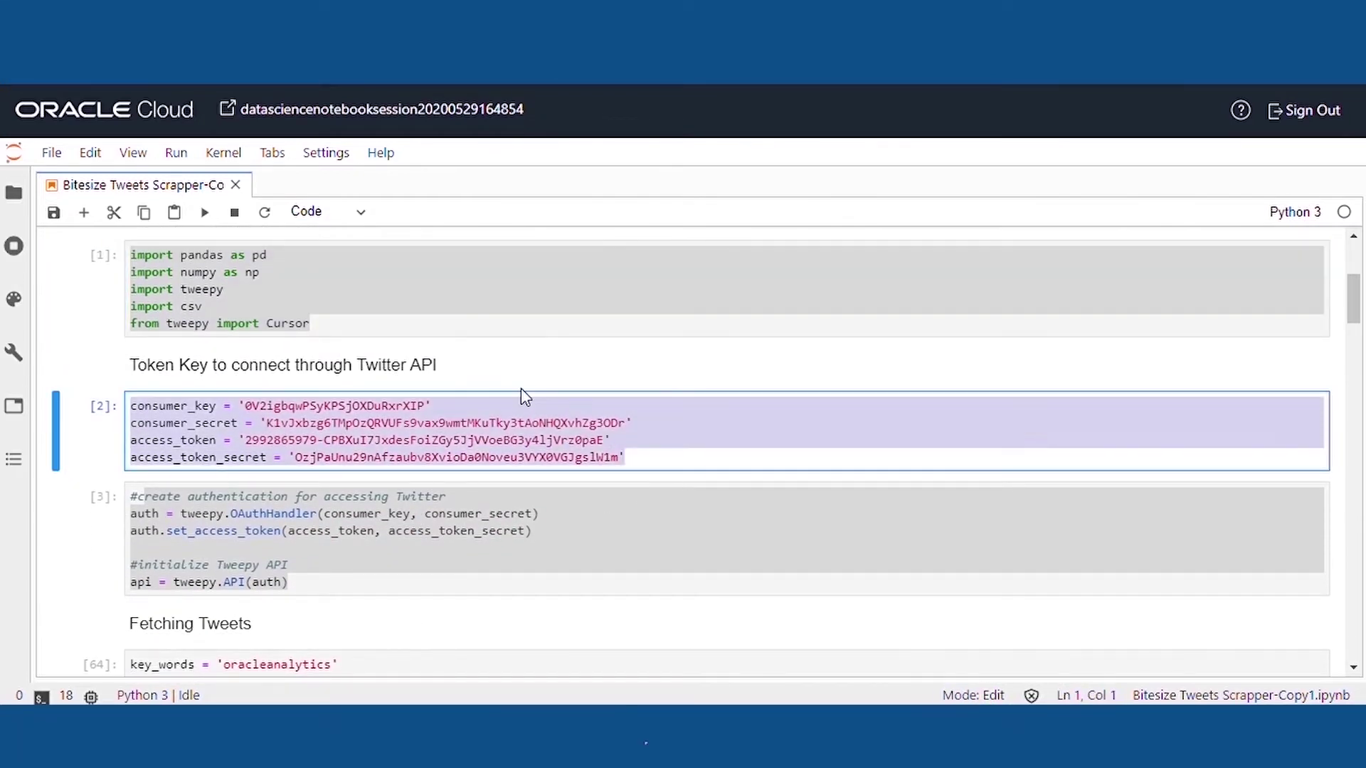
pyautogui.click(504, 604)
pyautogui.moveTo(445, 584); pyautogui.dragTo(131, 501)
pyautogui.scroll(-4, 333, 544)
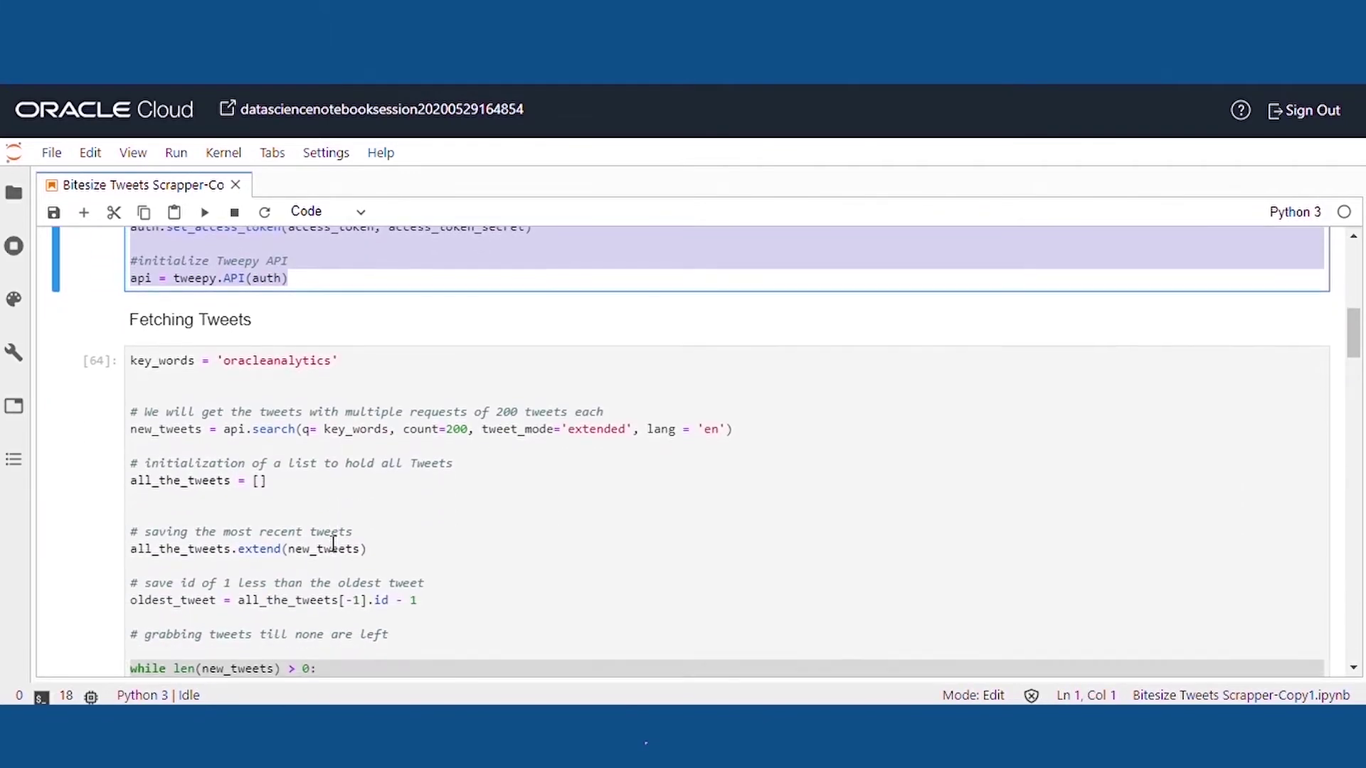
pyautogui.click(284, 363)
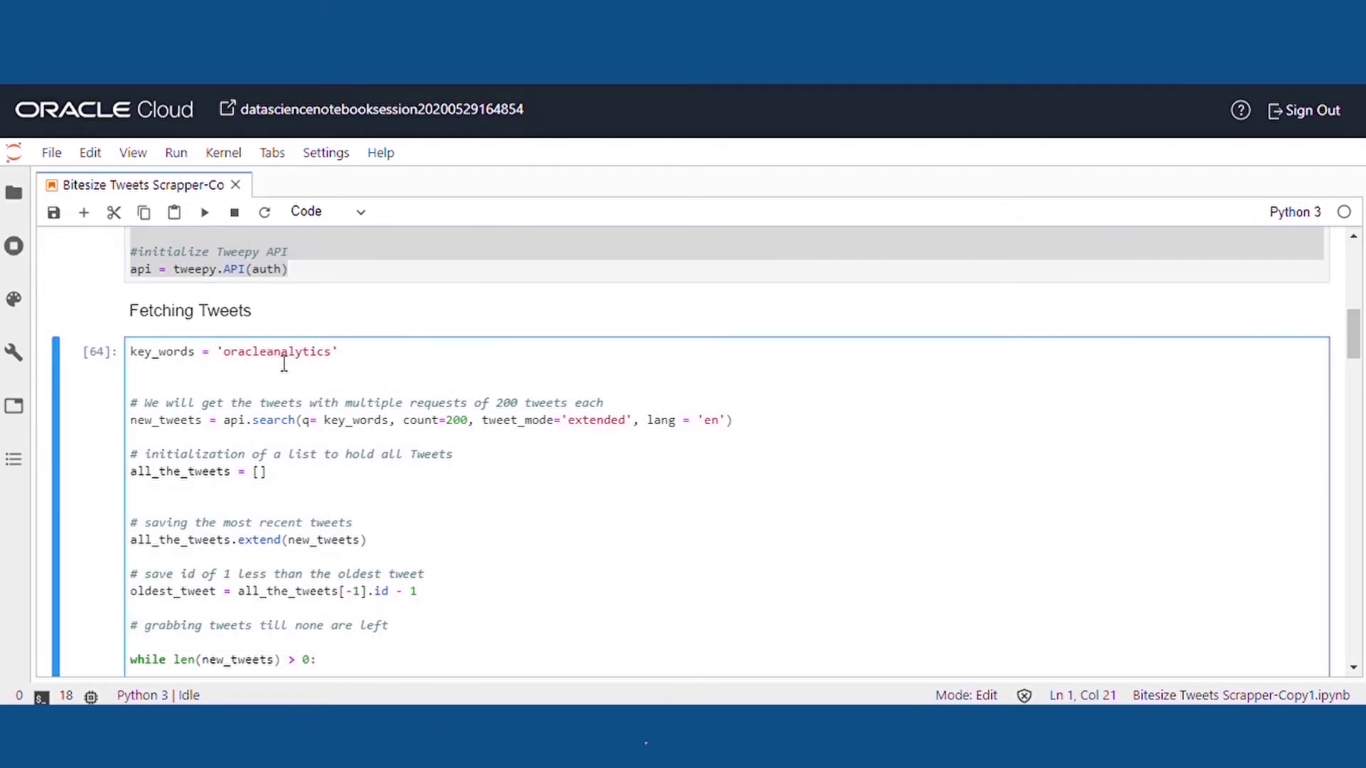
pyautogui.doubleClick(284, 363)
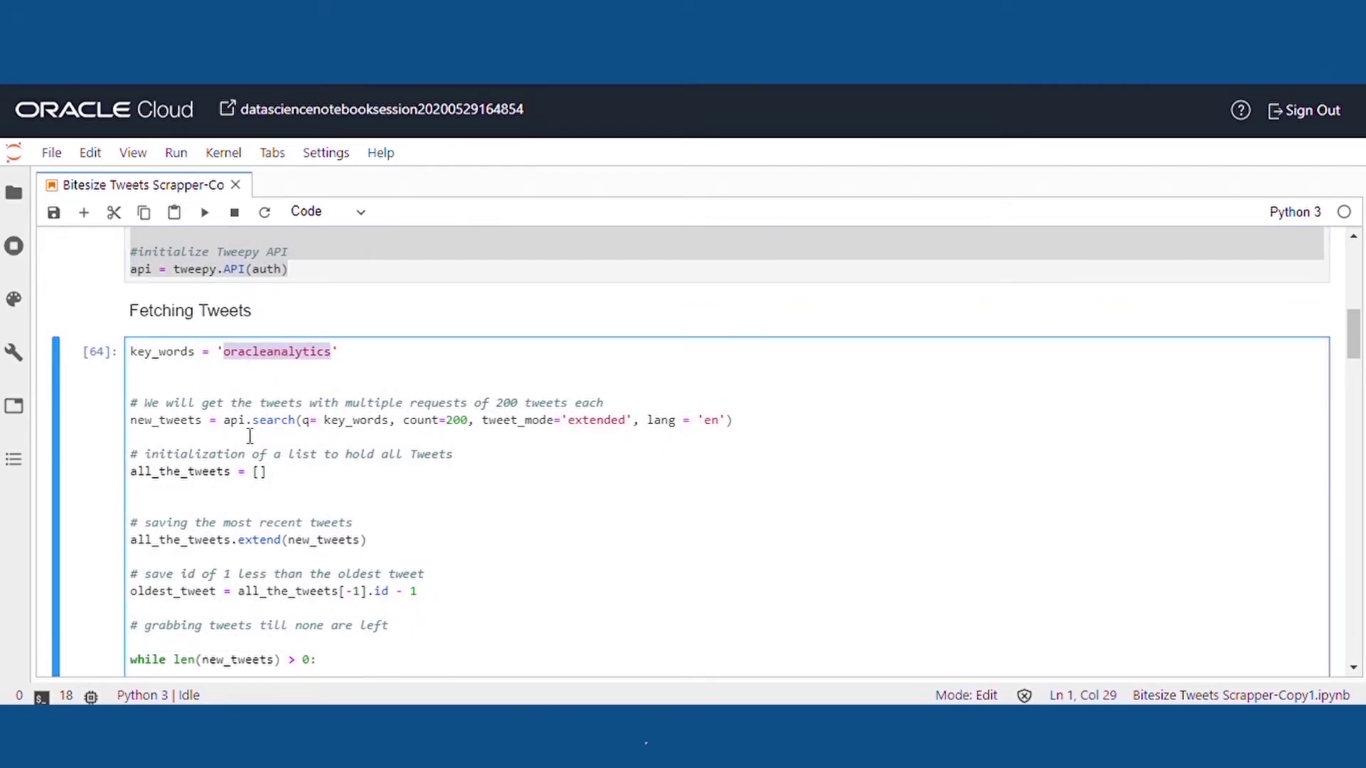
pyautogui.moveTo(225, 422); pyautogui.dragTo(753, 424)
pyautogui.scroll(-2, 751, 416)
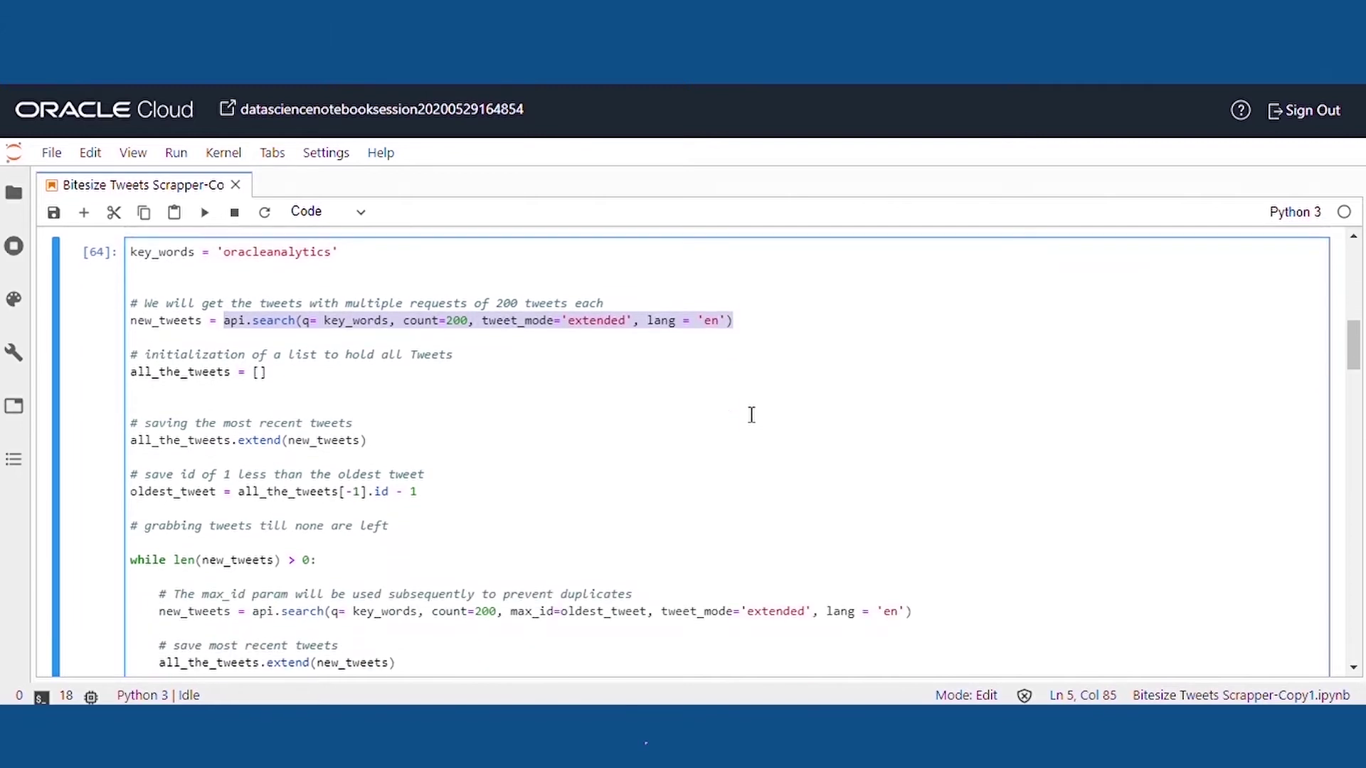
pyautogui.scroll(-1, 751, 415)
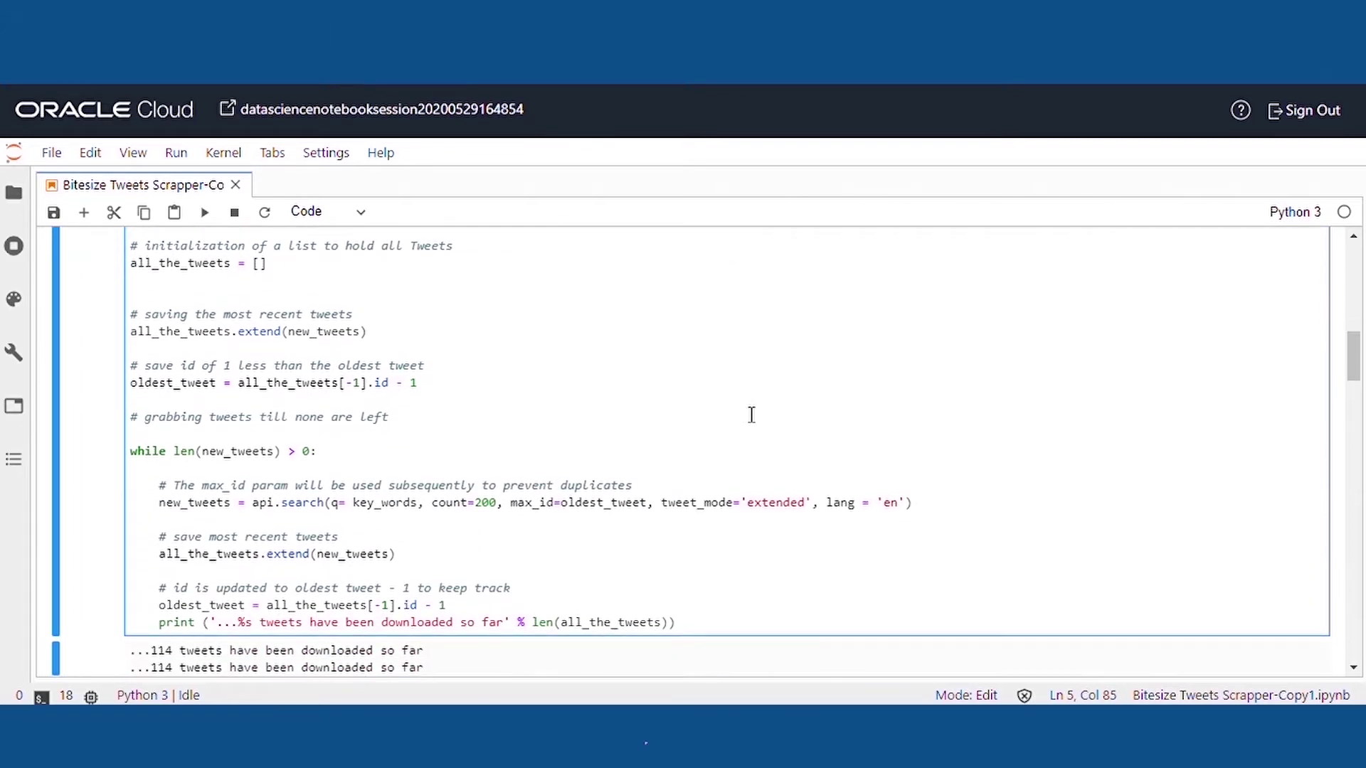
pyautogui.scroll(-1, 751, 415)
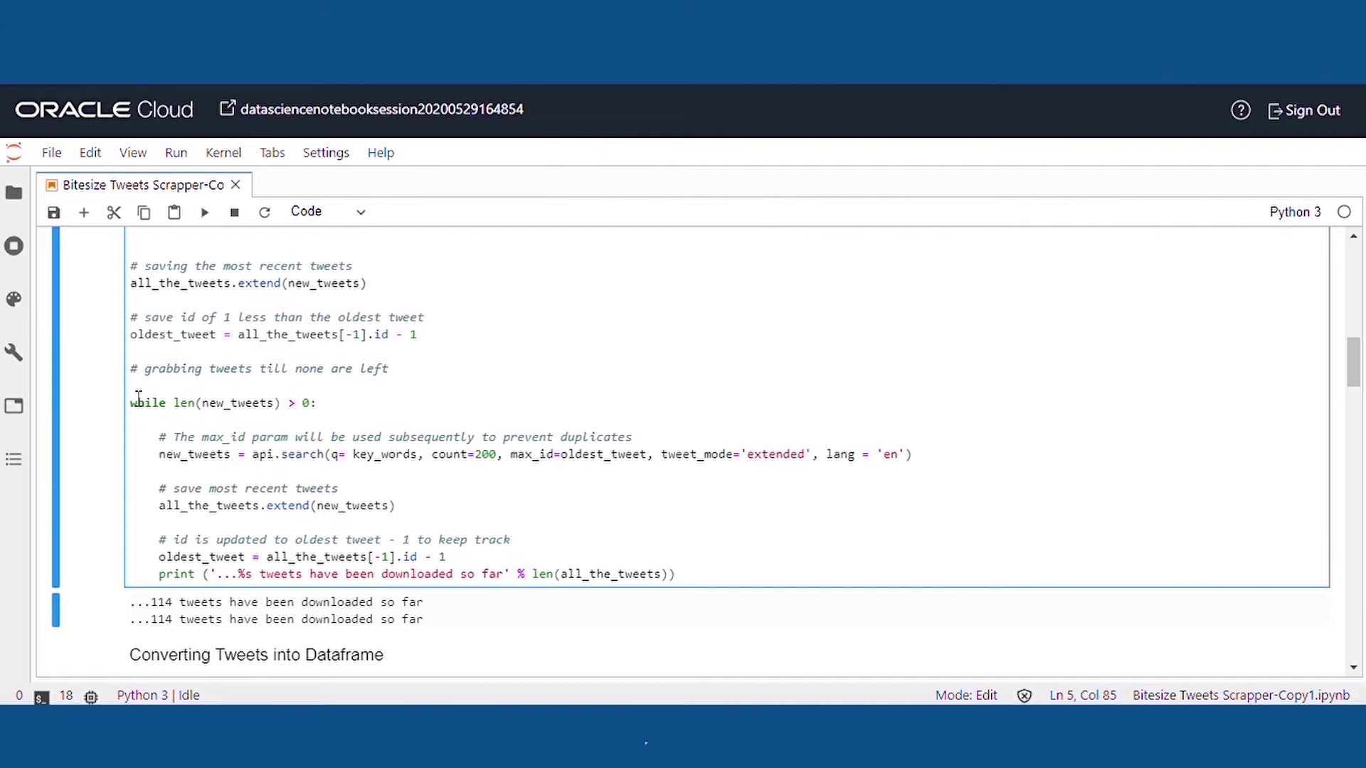
pyautogui.moveTo(135, 402); pyautogui.dragTo(617, 603)
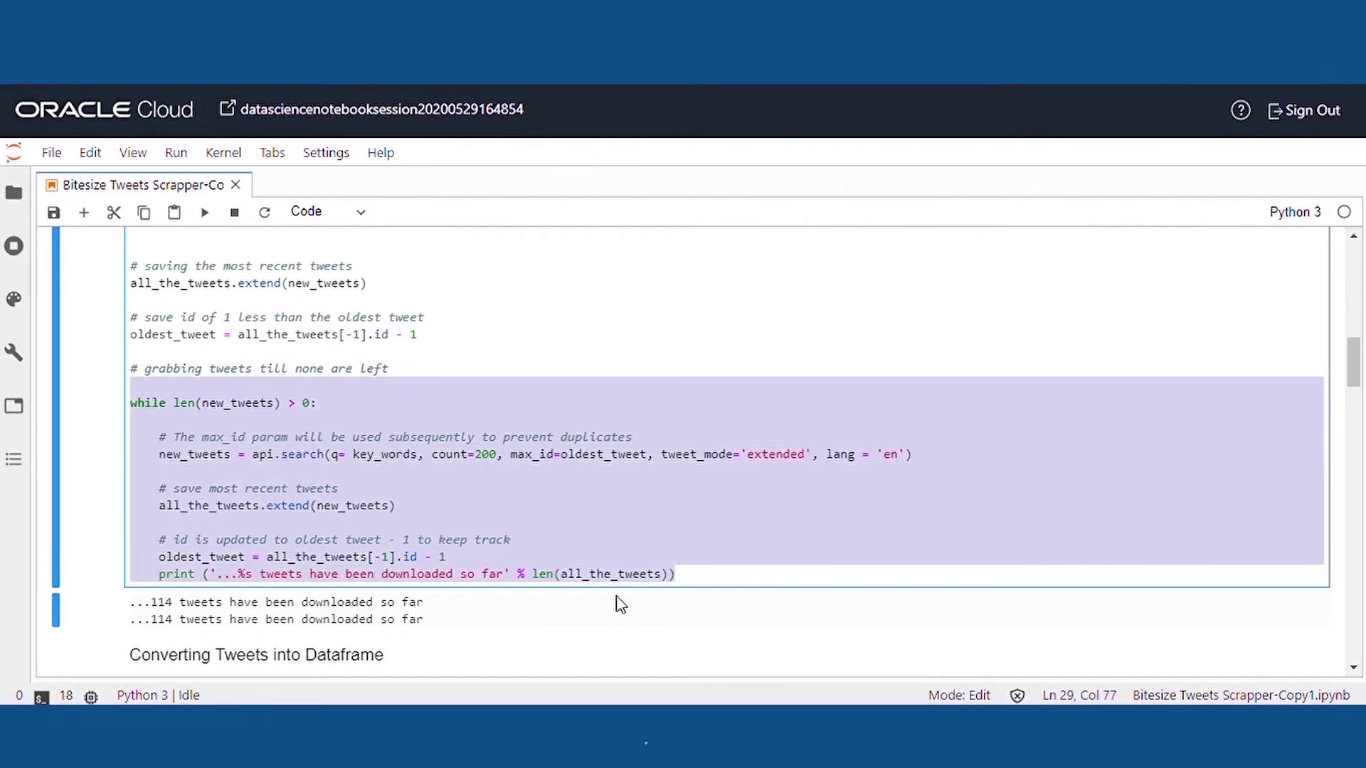
pyautogui.scroll(-1, 619, 603)
pyautogui.scroll(-6, 620, 604)
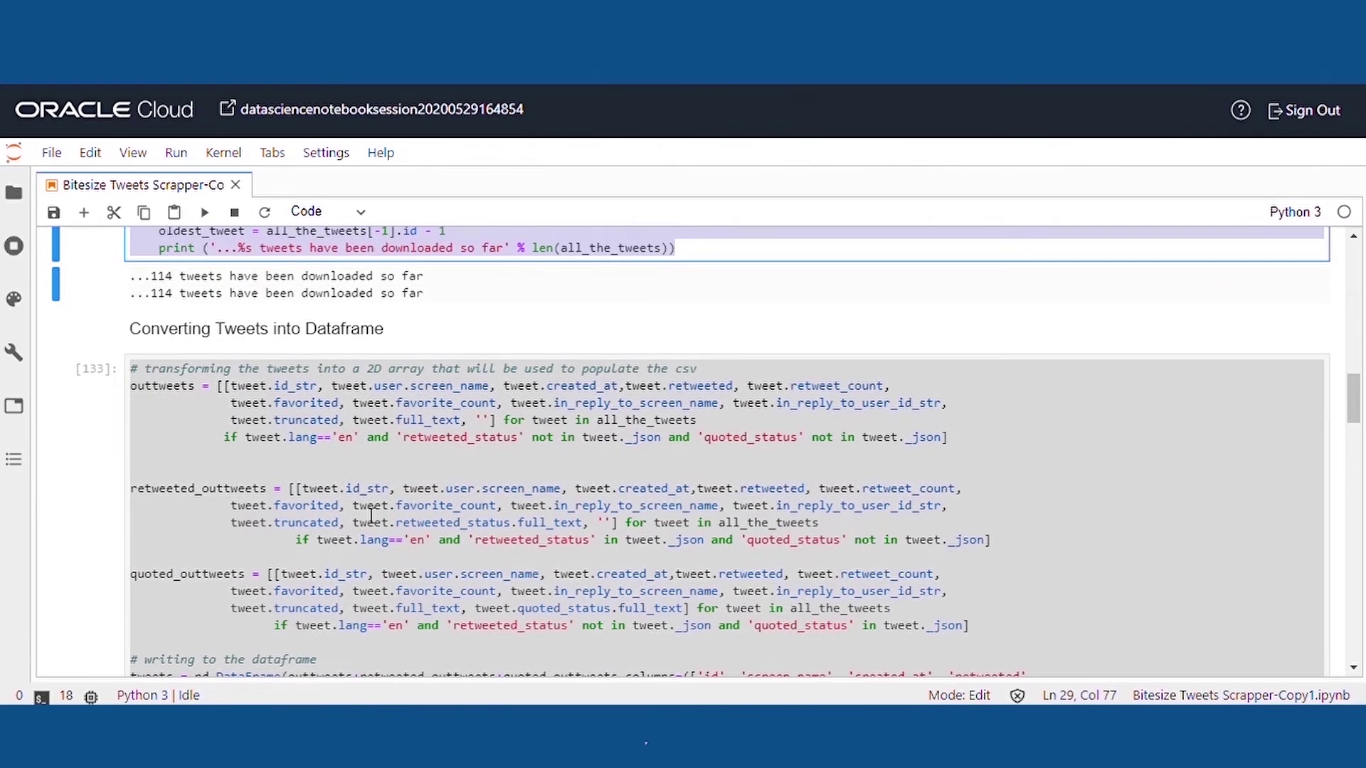
pyautogui.click(371, 515)
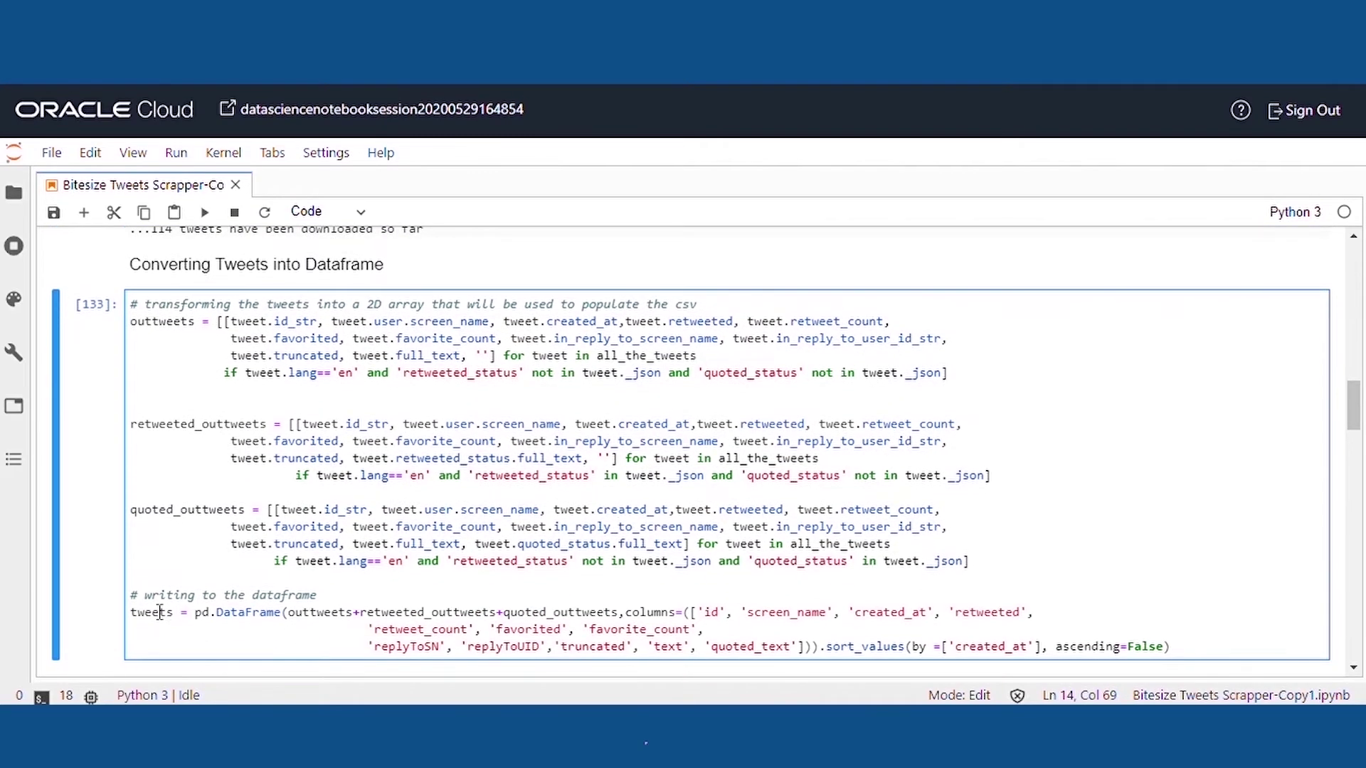
pyautogui.moveTo(131, 593); pyautogui.dragTo(238, 671)
pyautogui.scroll(-6, 419, 534)
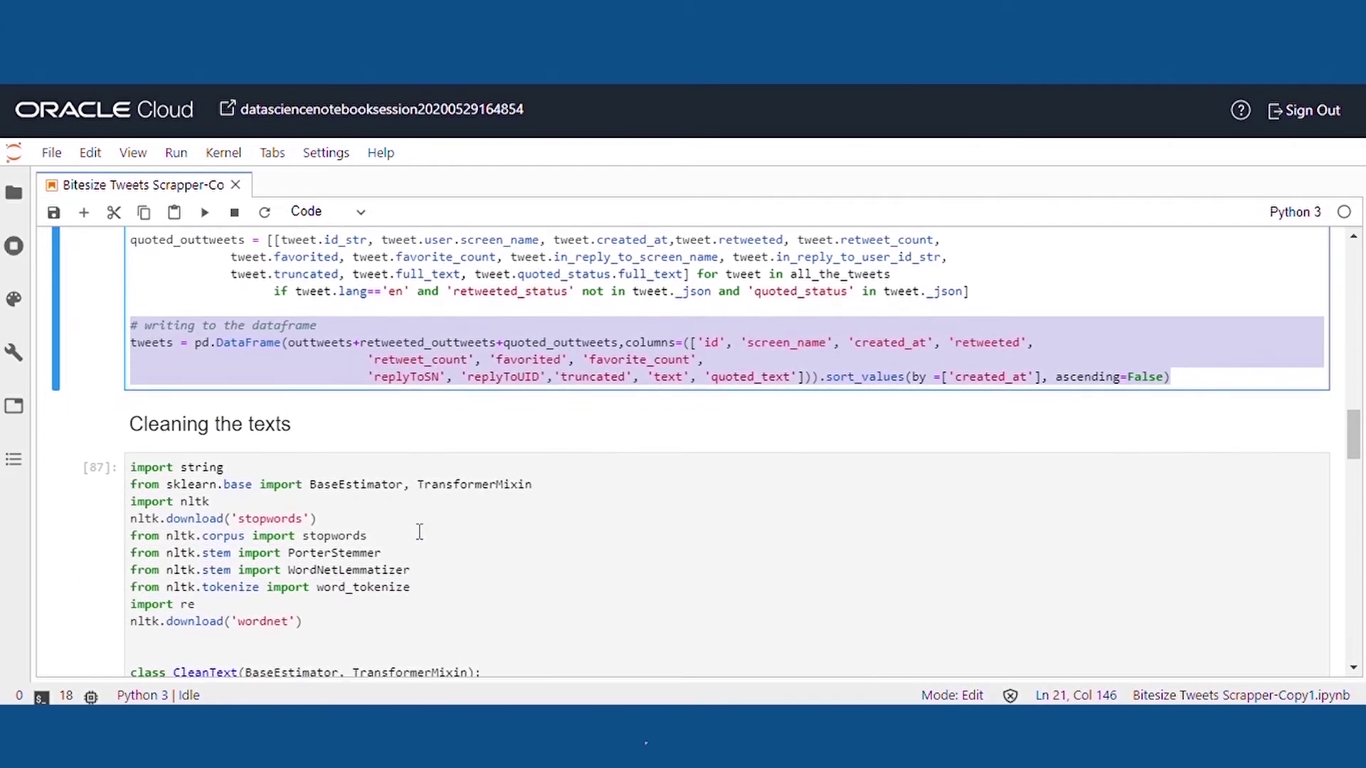
pyautogui.scroll(-7, 420, 533)
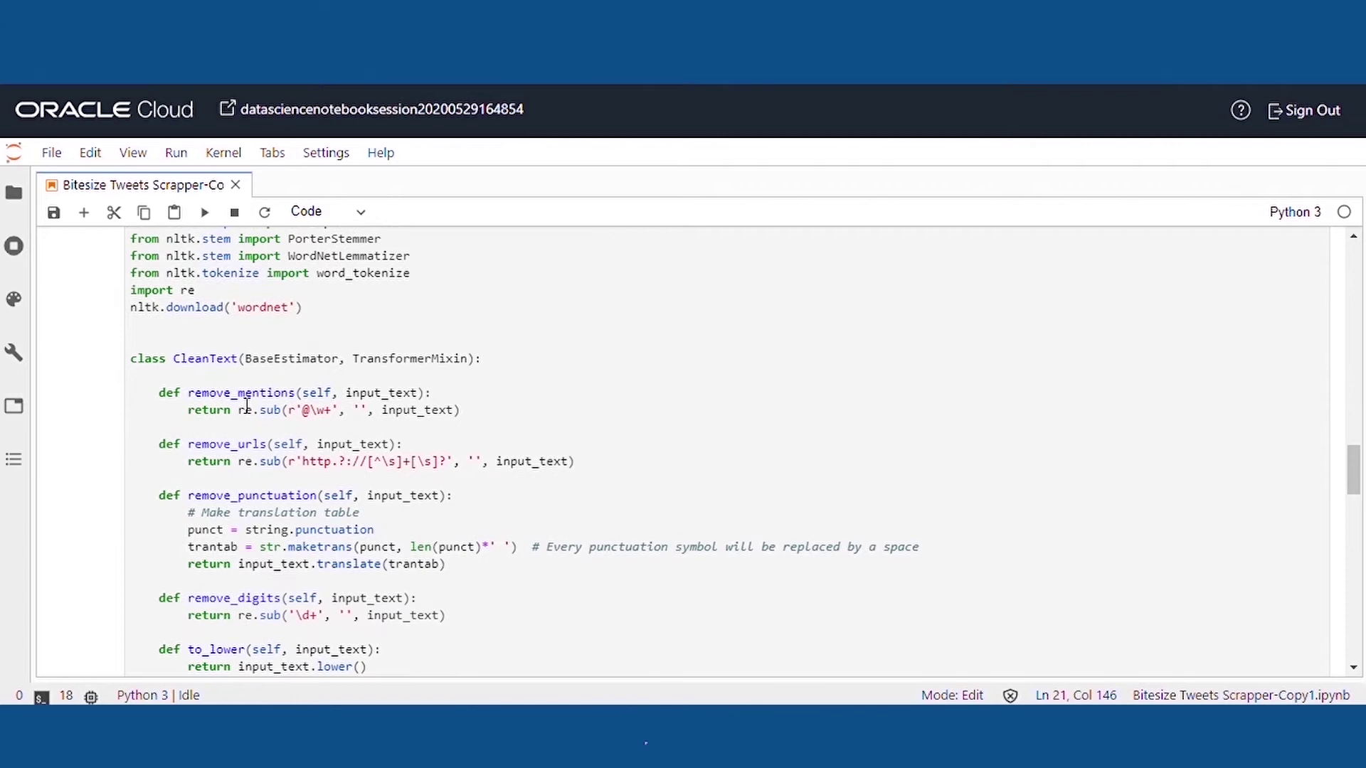
pyautogui.doubleClick(246, 395)
pyautogui.doubleClick(241, 446)
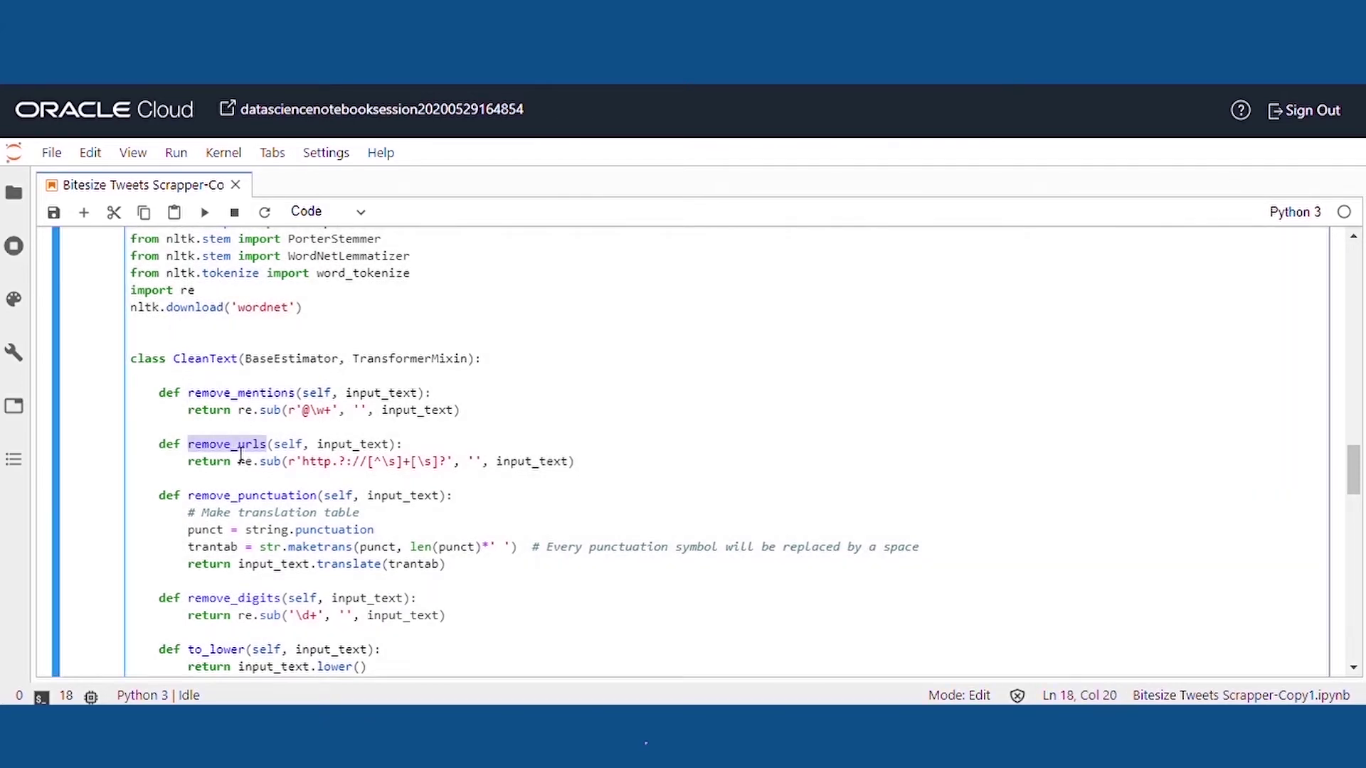
pyautogui.scroll(-5, 241, 456)
pyautogui.scroll(-1, 241, 455)
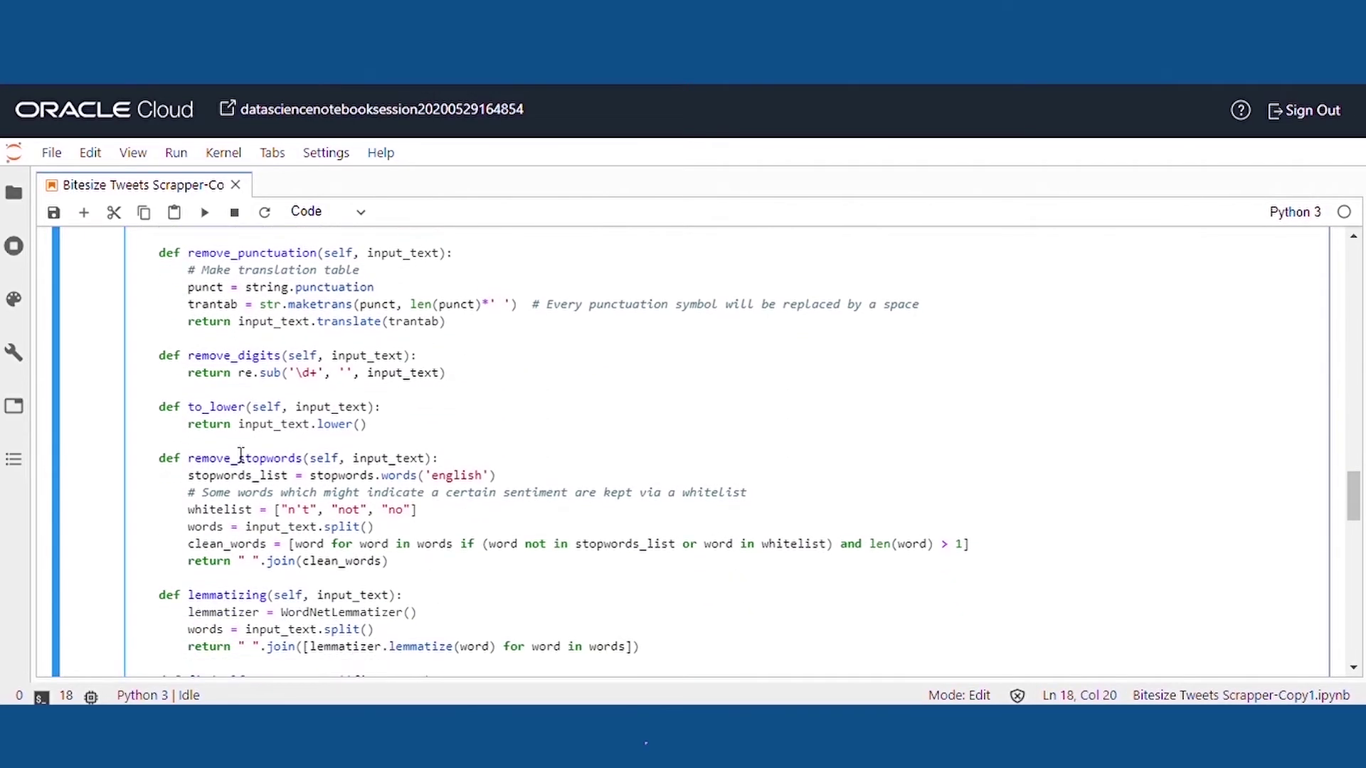
pyautogui.scroll(-3, 267, 399)
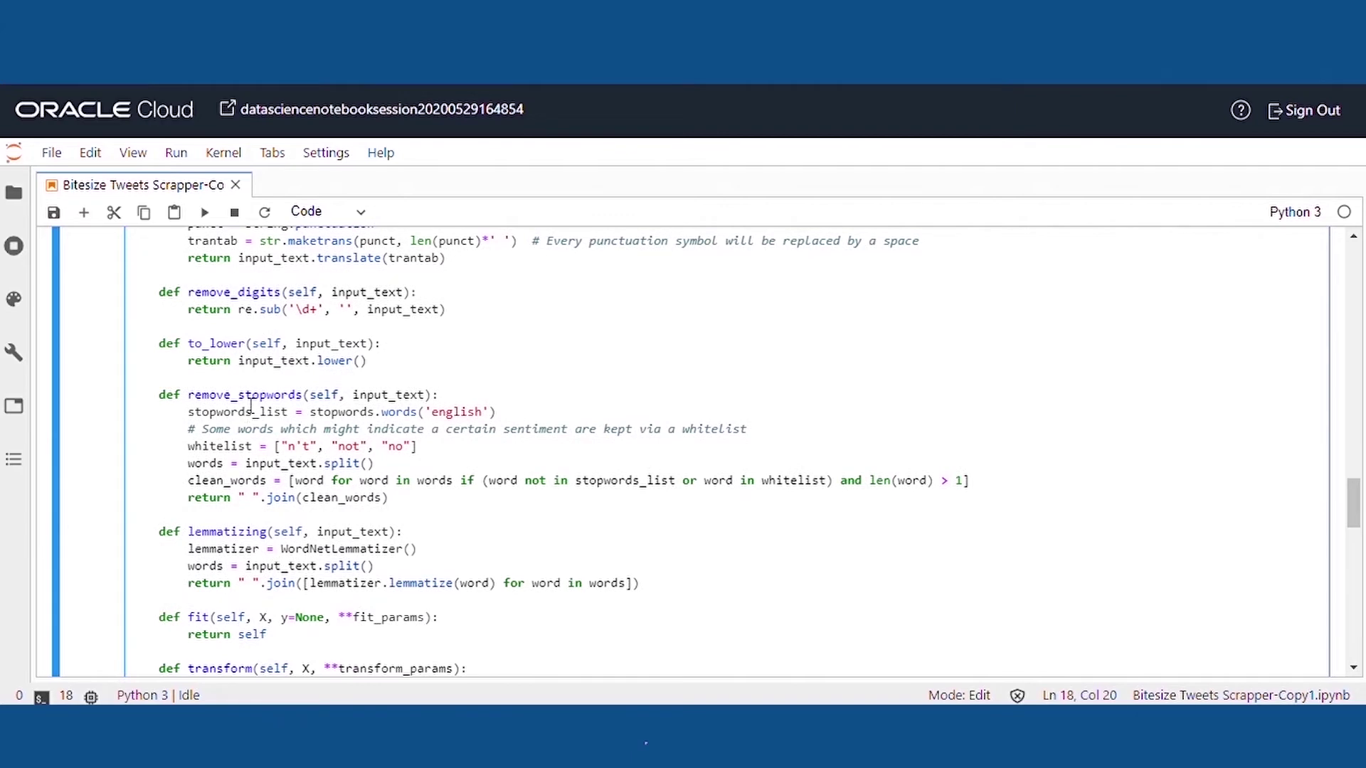
pyautogui.doubleClick(250, 396)
pyautogui.scroll(-3, 251, 407)
pyautogui.scroll(-1, 250, 407)
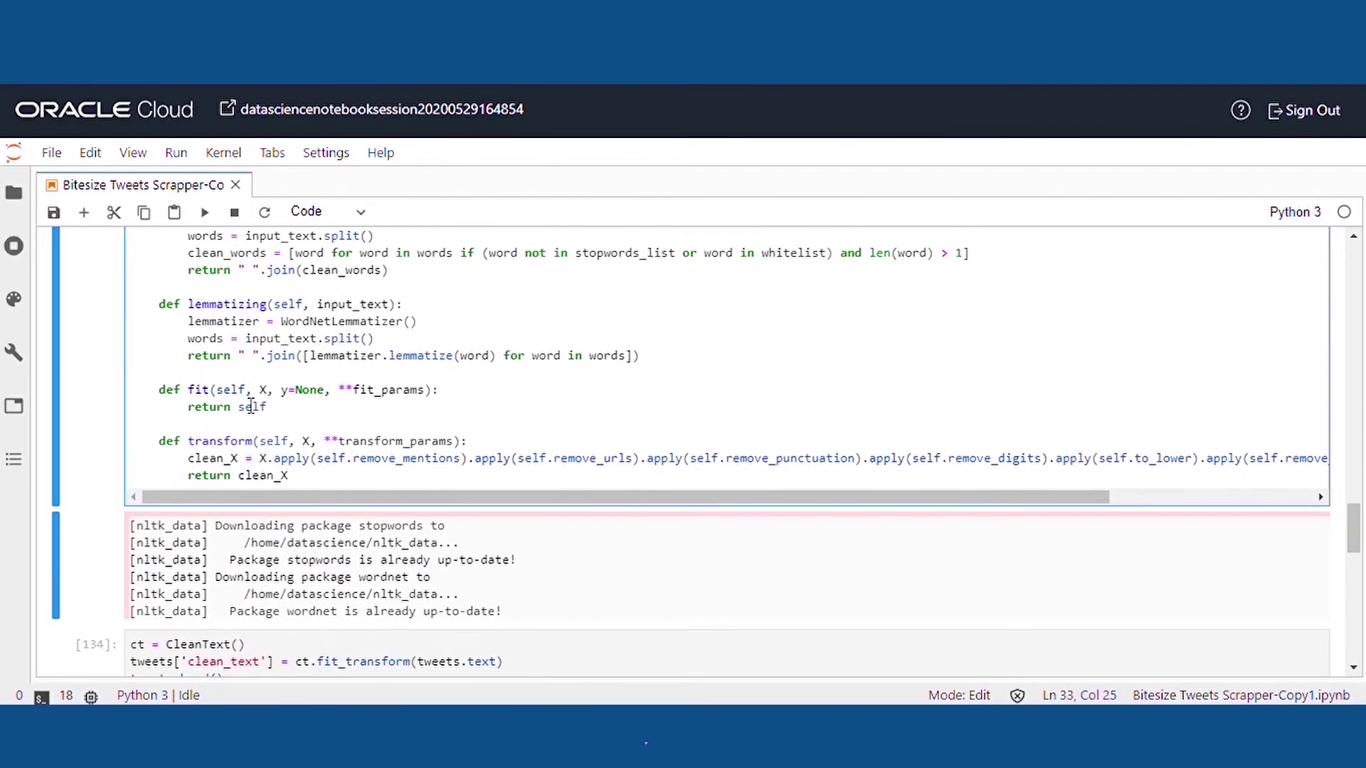
pyautogui.scroll(-5, 250, 407)
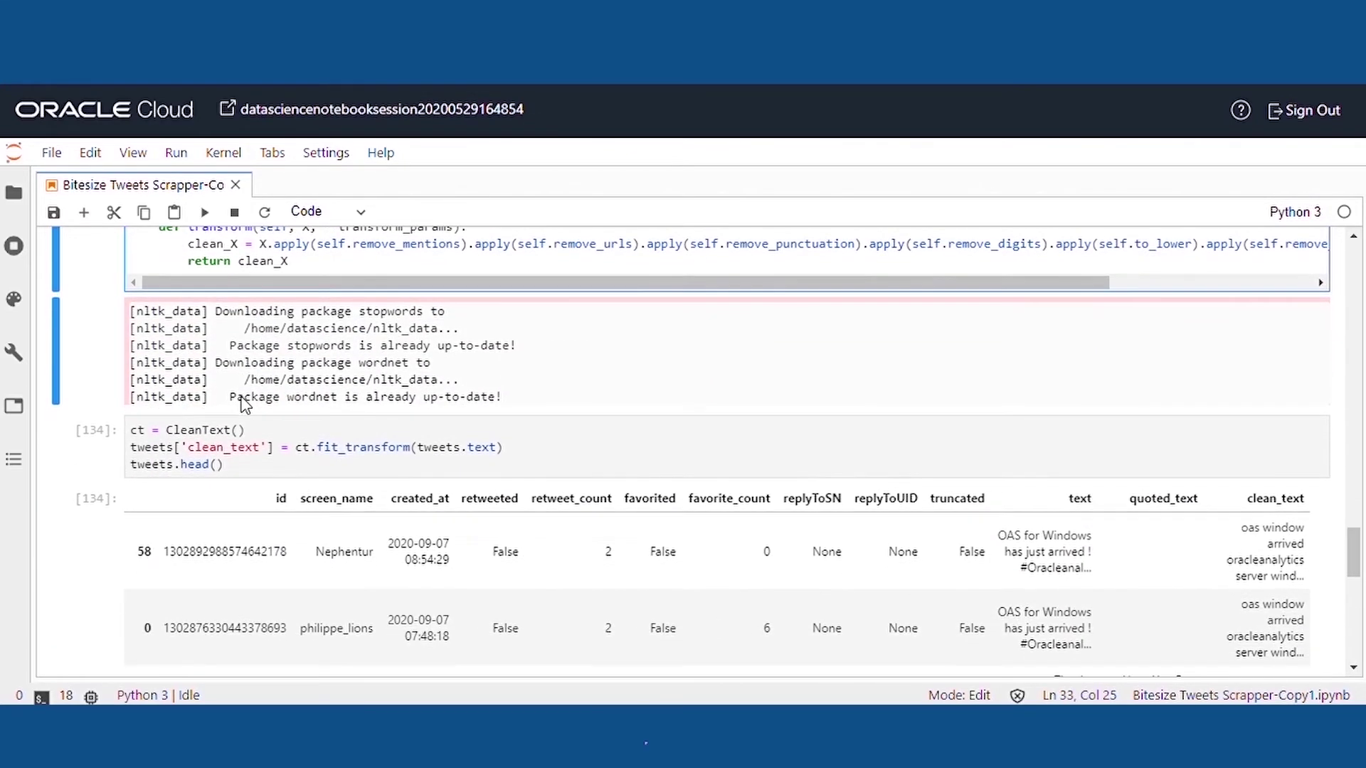
pyautogui.moveTo(239, 427); pyautogui.dragTo(125, 379)
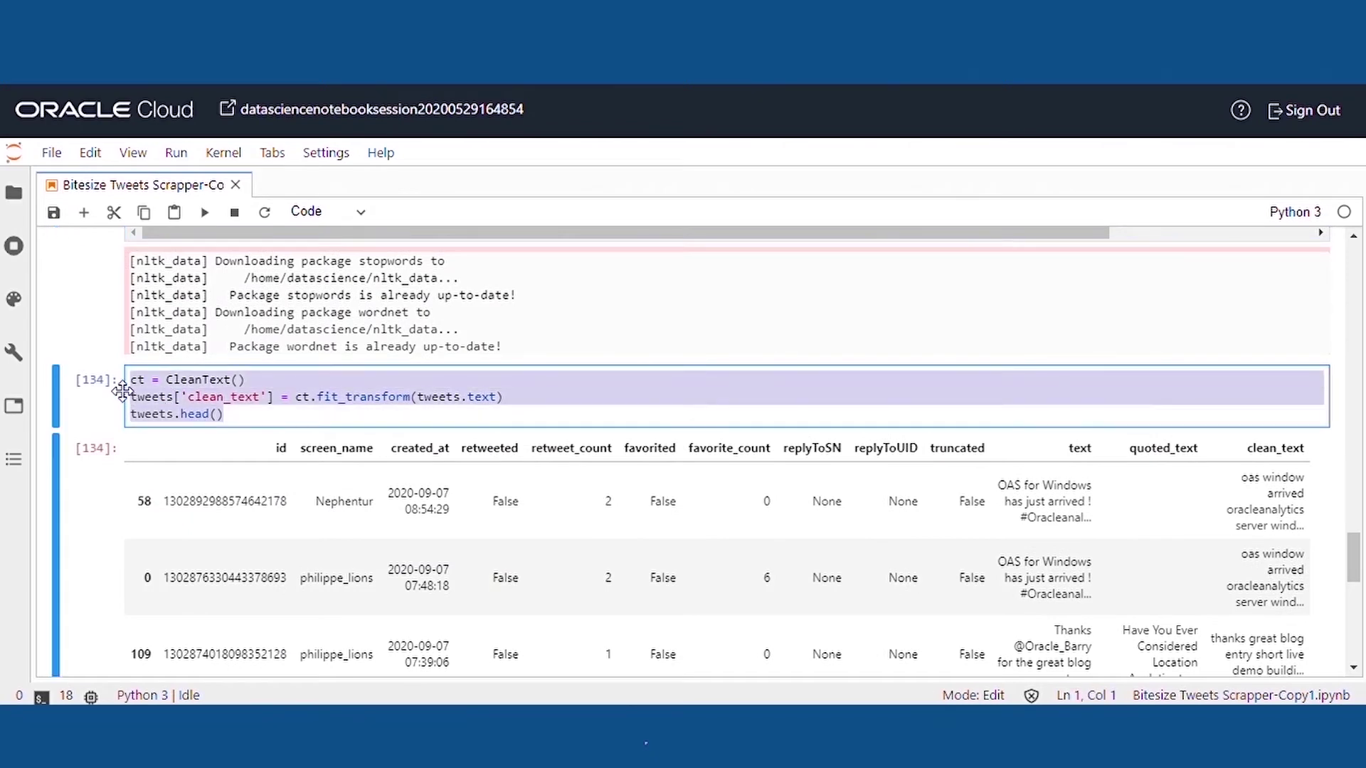
pyautogui.scroll(-6, 249, 484)
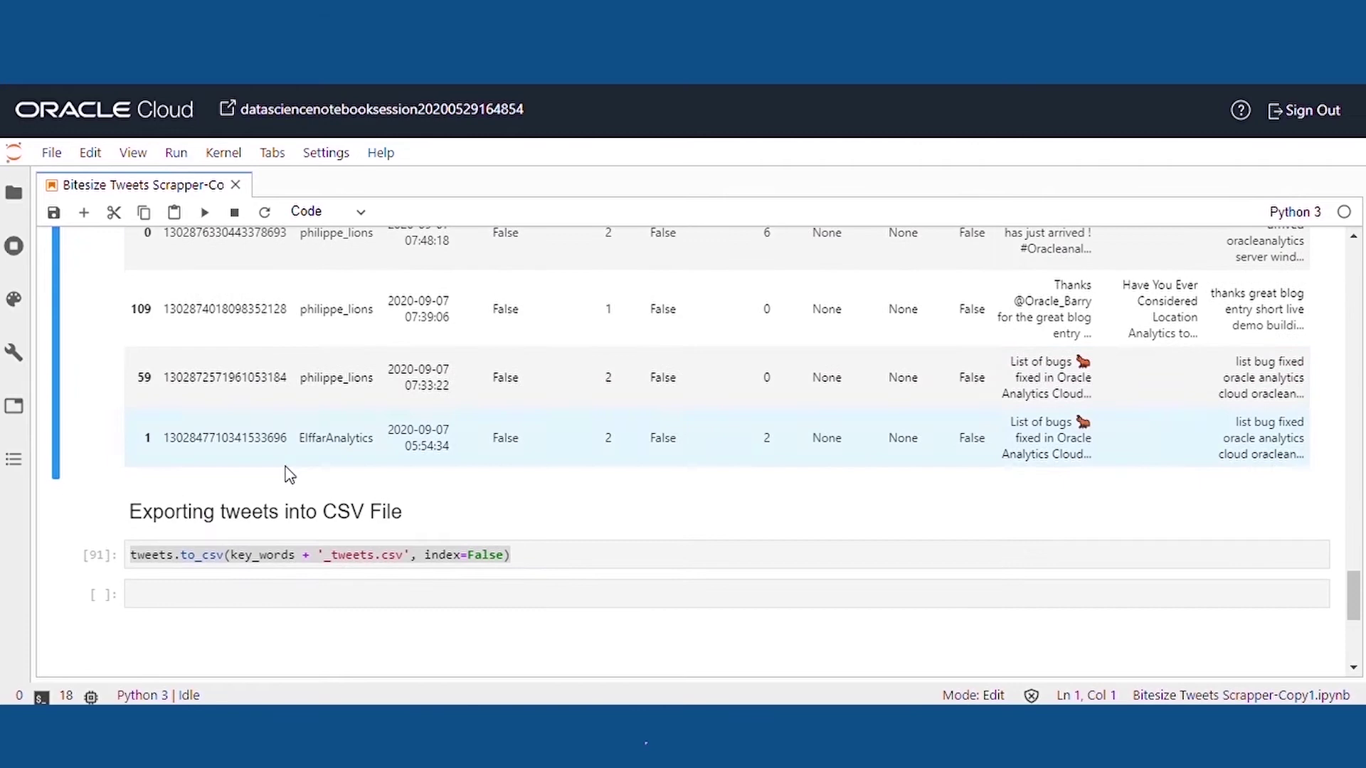
pyautogui.click(526, 561)
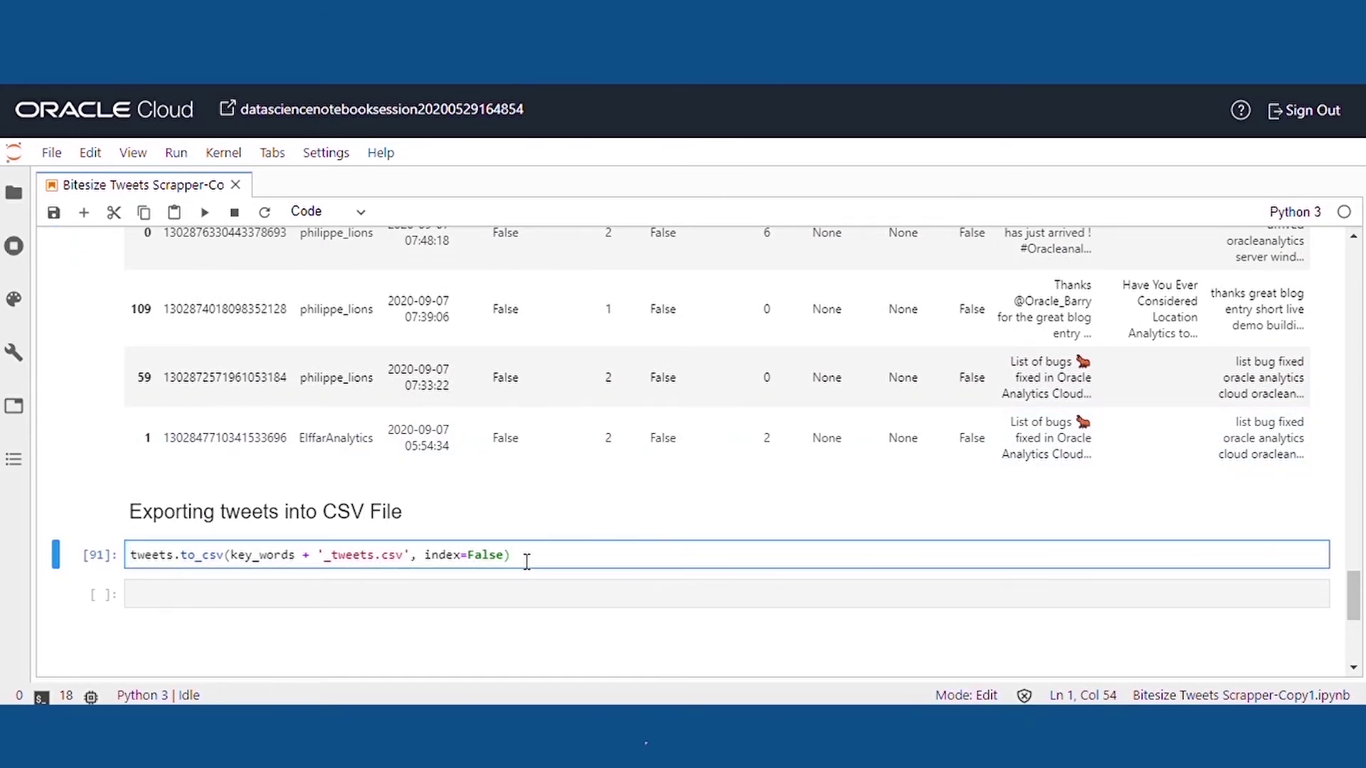
pyautogui.keyDown('shift'); pyautogui.click(131, 562); pyautogui.keyUp('shift')
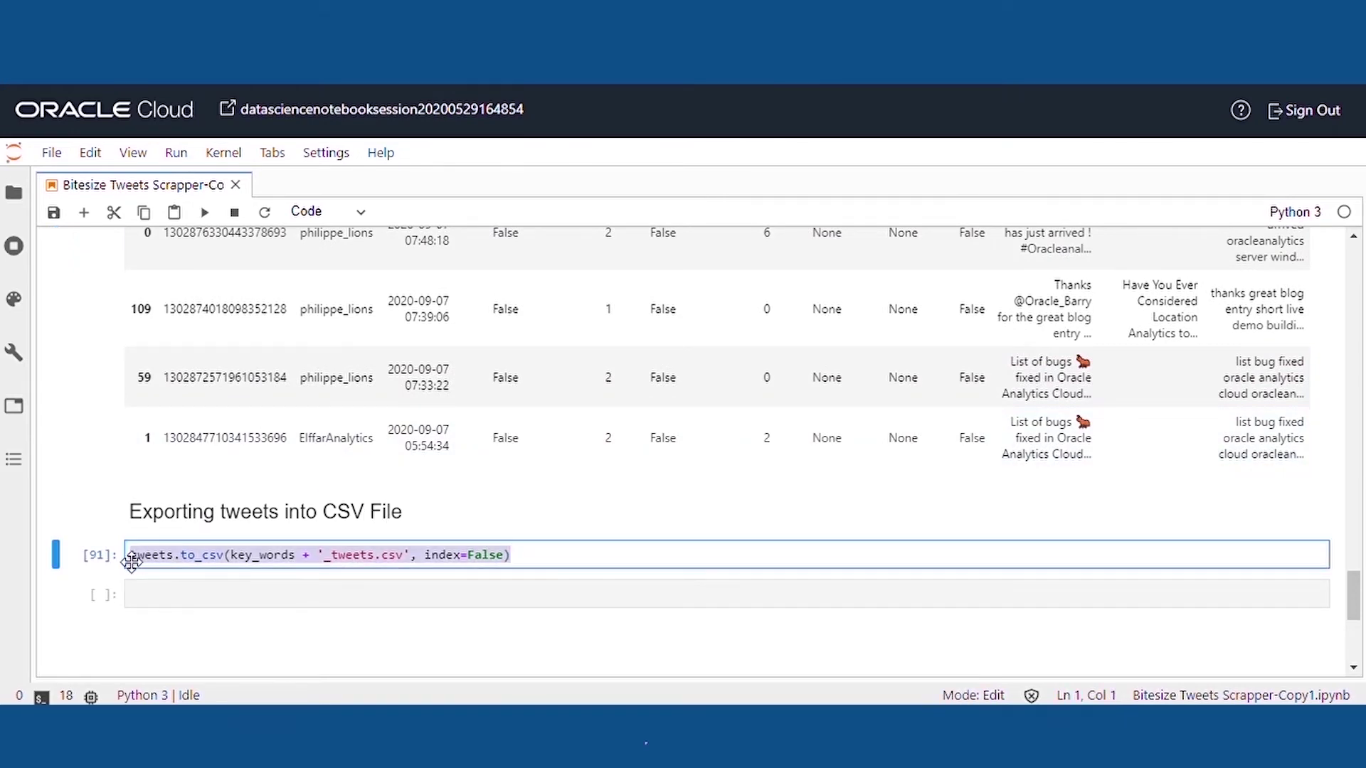
pyautogui.scroll(5, 391, 530)
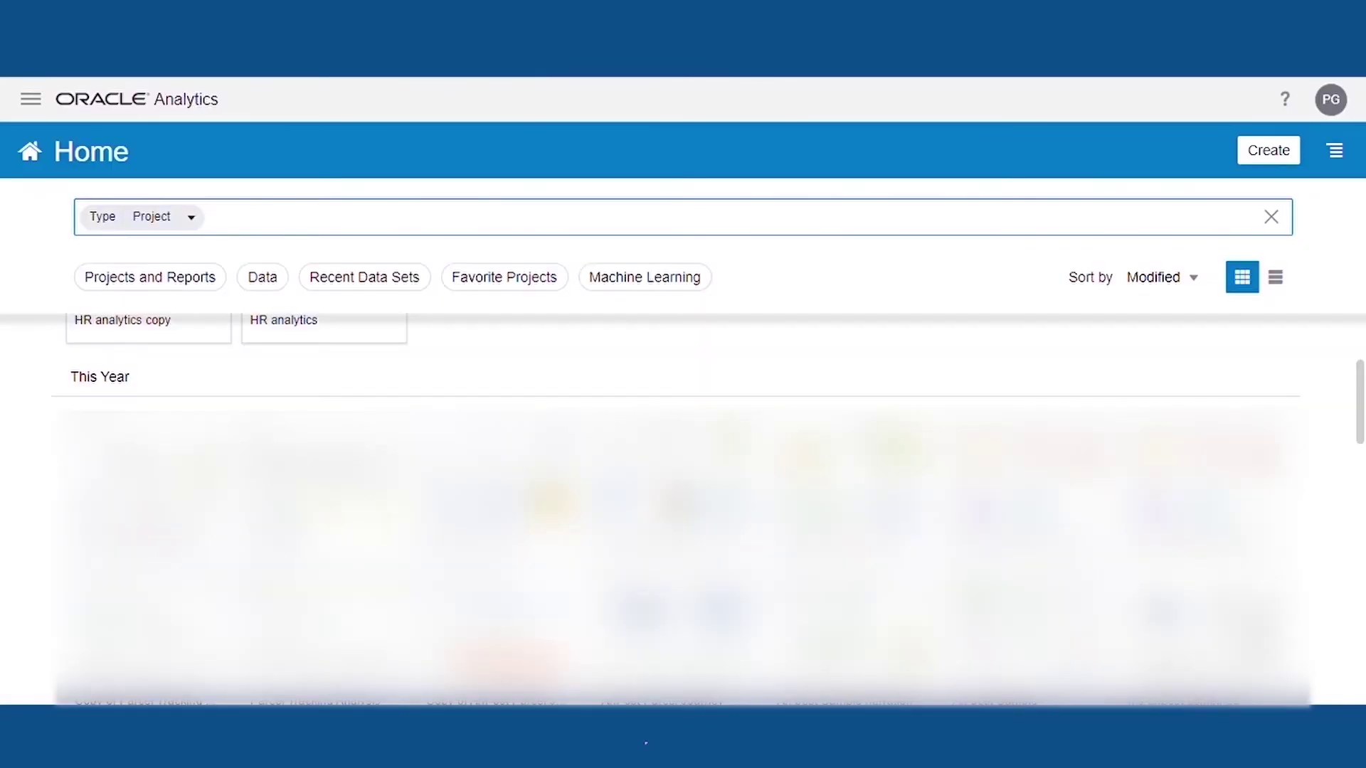
# Create a new data flow using the oracleanalytics_tweets data set, found by searching 'ora'
pyautogui.click(1288, 151)
pyautogui.click(1267, 267)
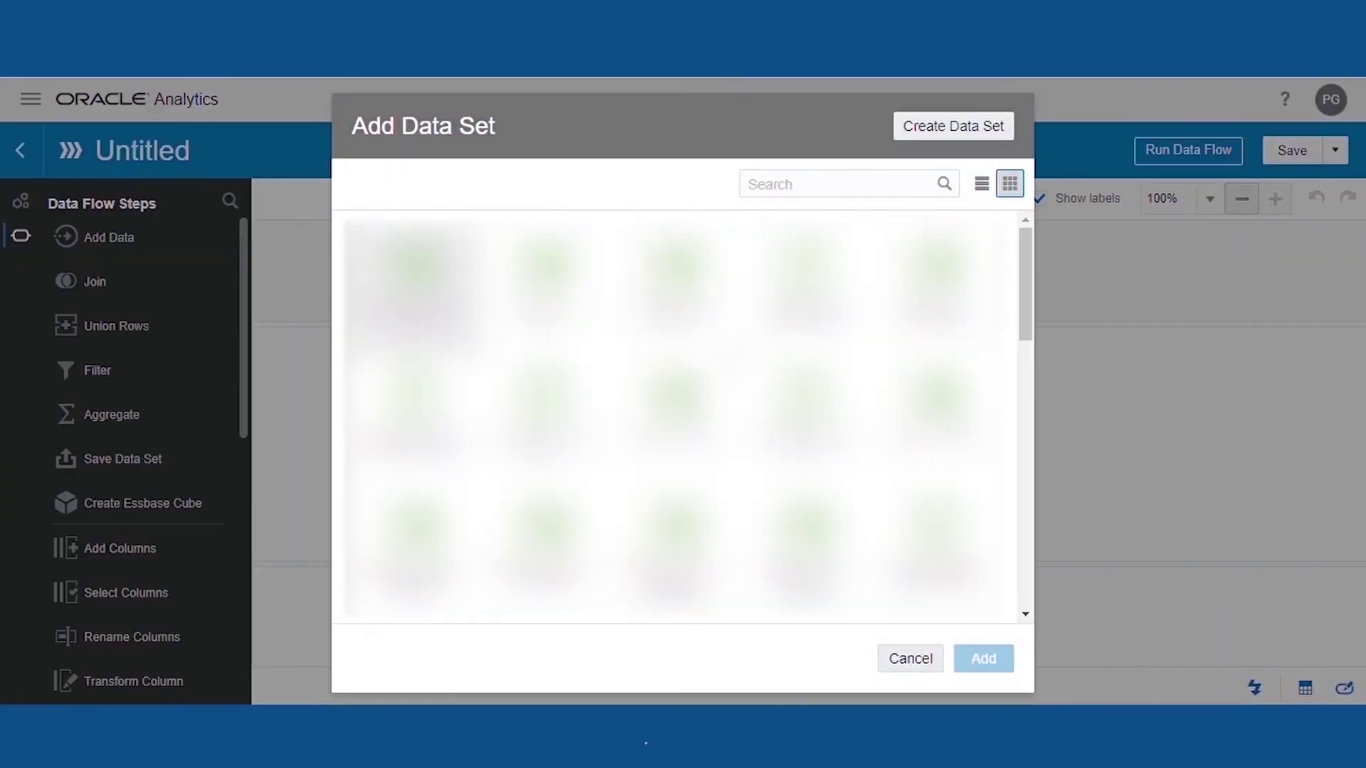
pyautogui.click(827, 196)
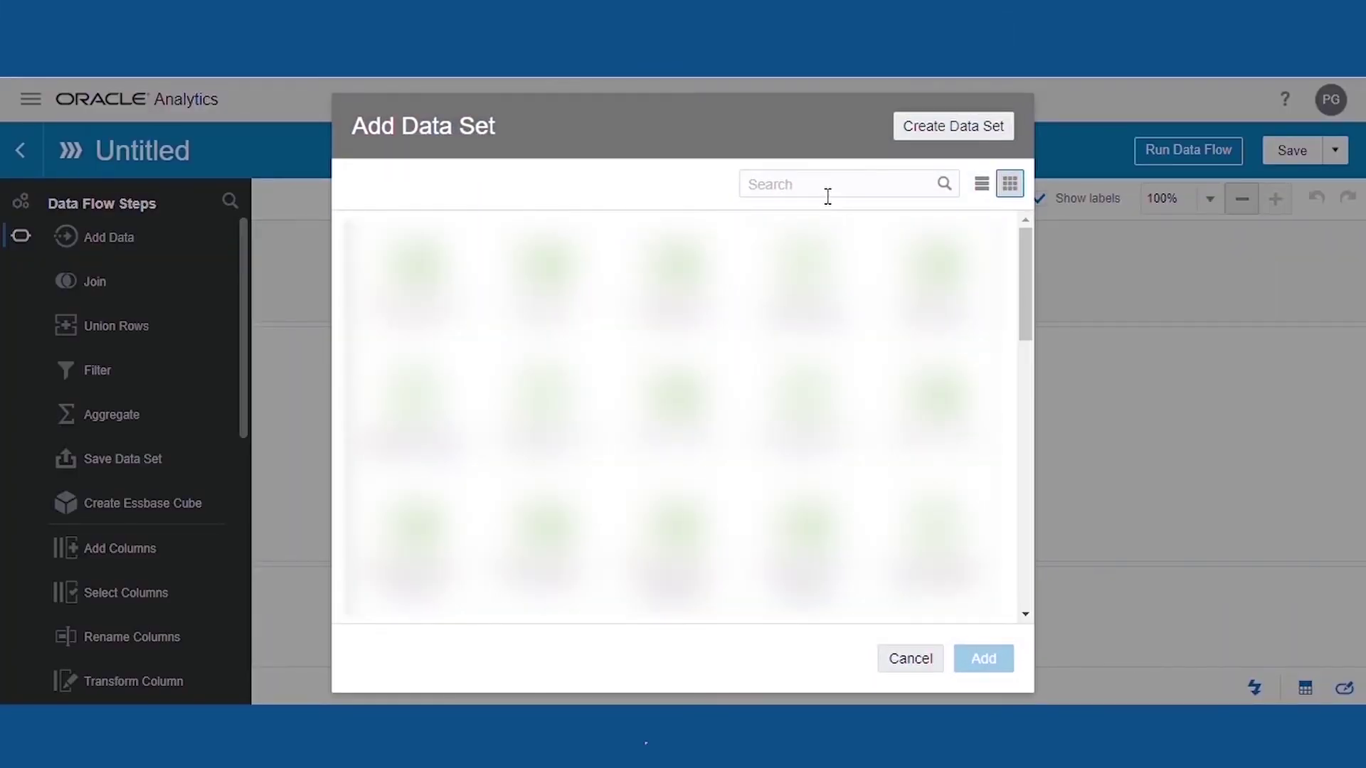
pyautogui.write('o')
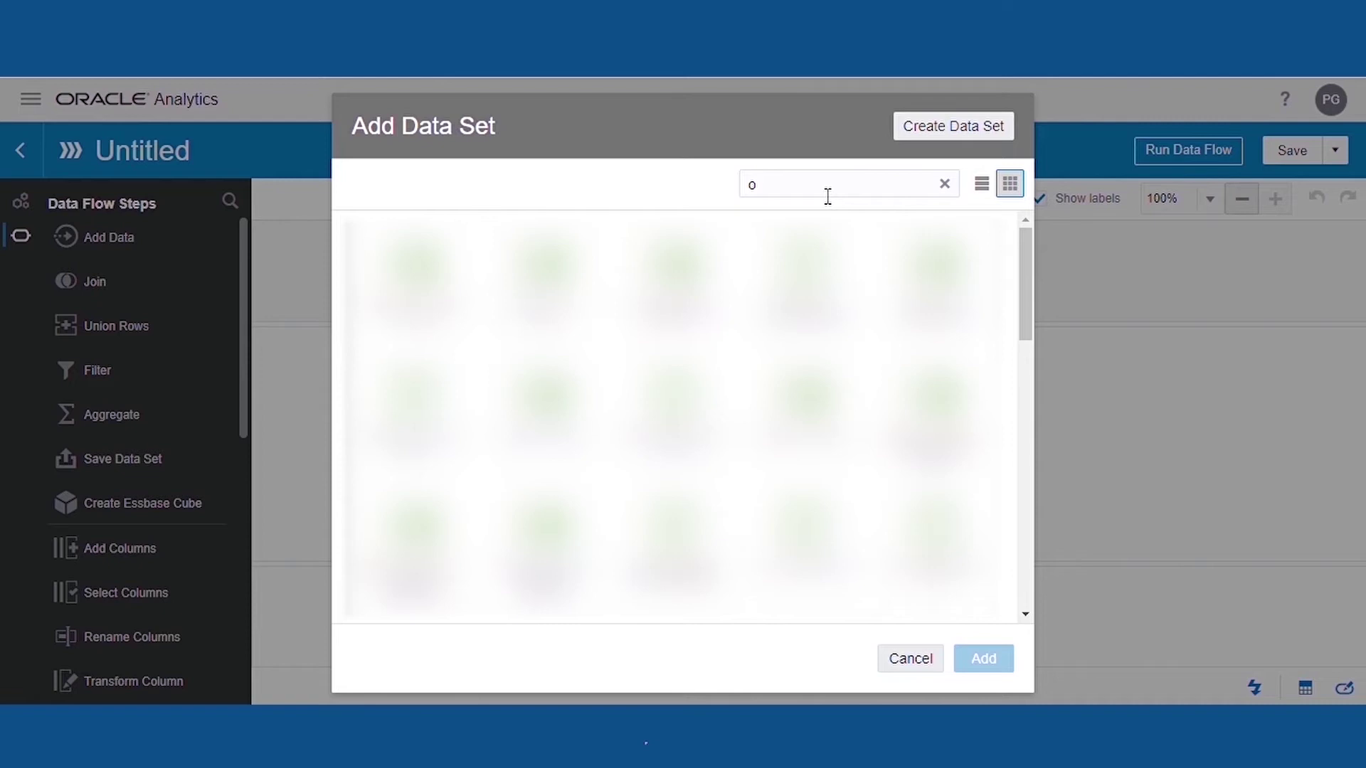
pyautogui.write('ra')
pyautogui.click(532, 278)
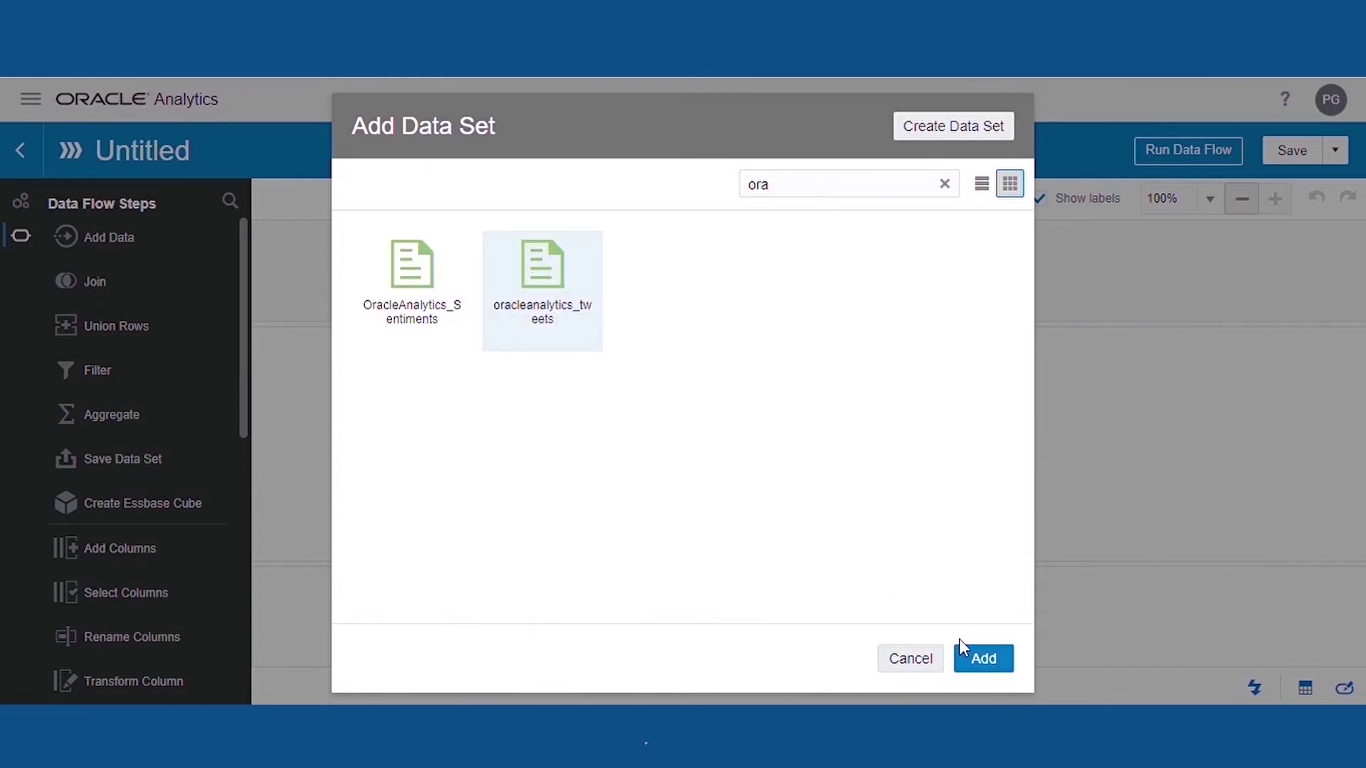
pyautogui.click(985, 660)
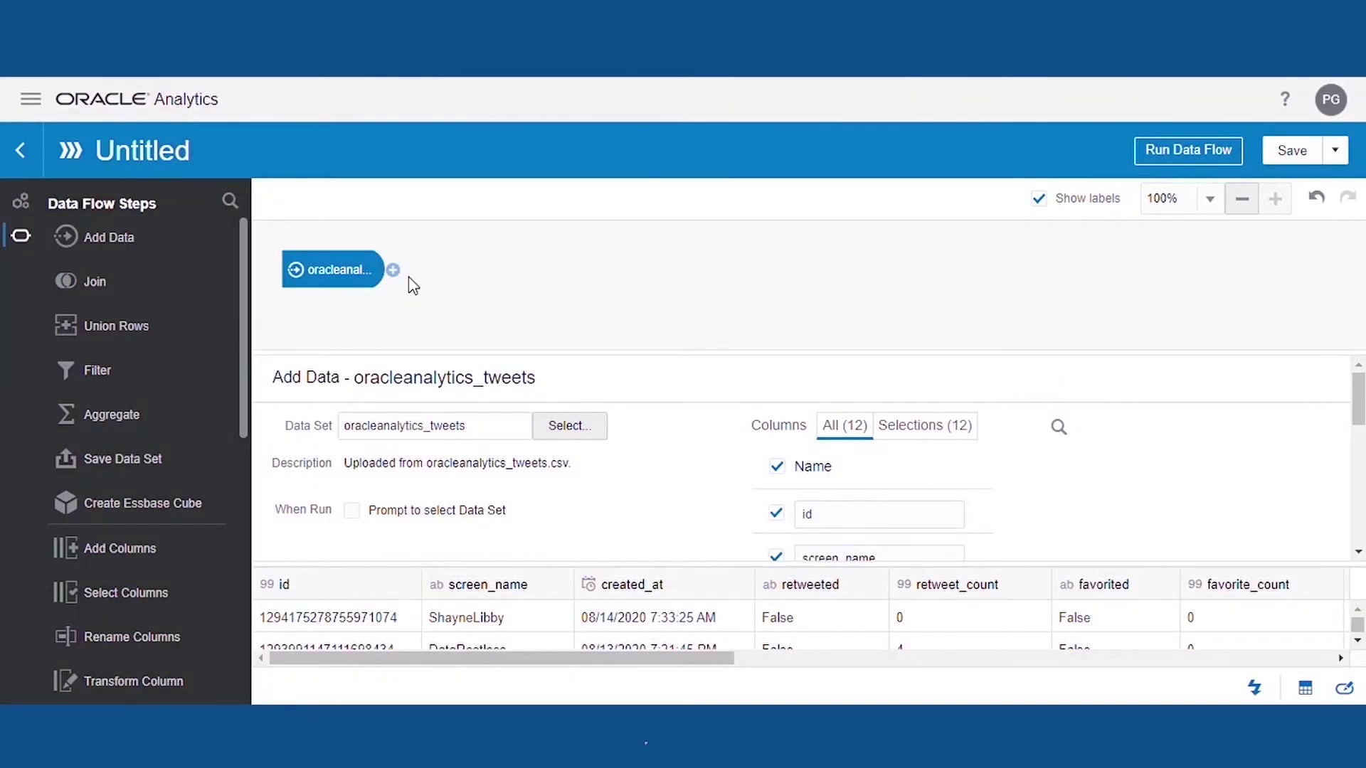
# Add an Analyze Sentiment step that scores the text column
pyautogui.click(393, 270)
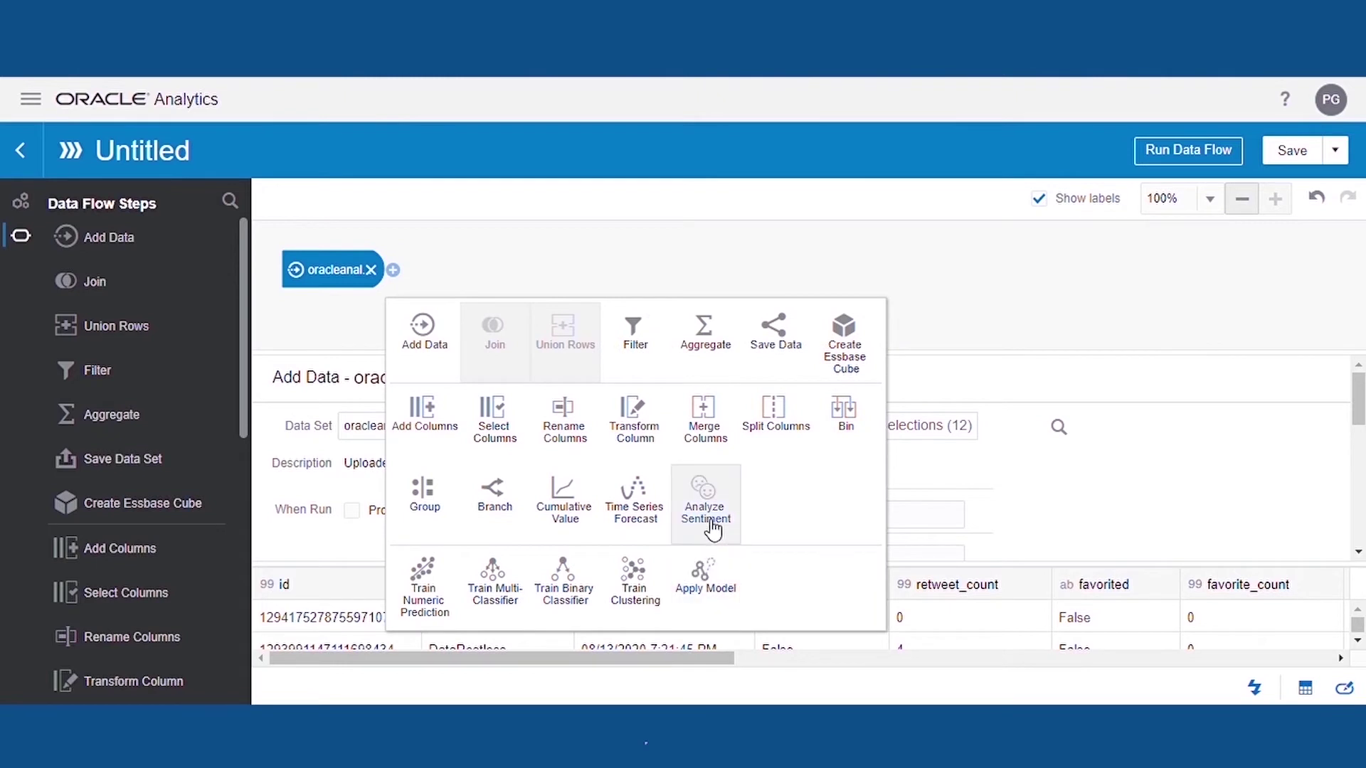
pyautogui.click(708, 523)
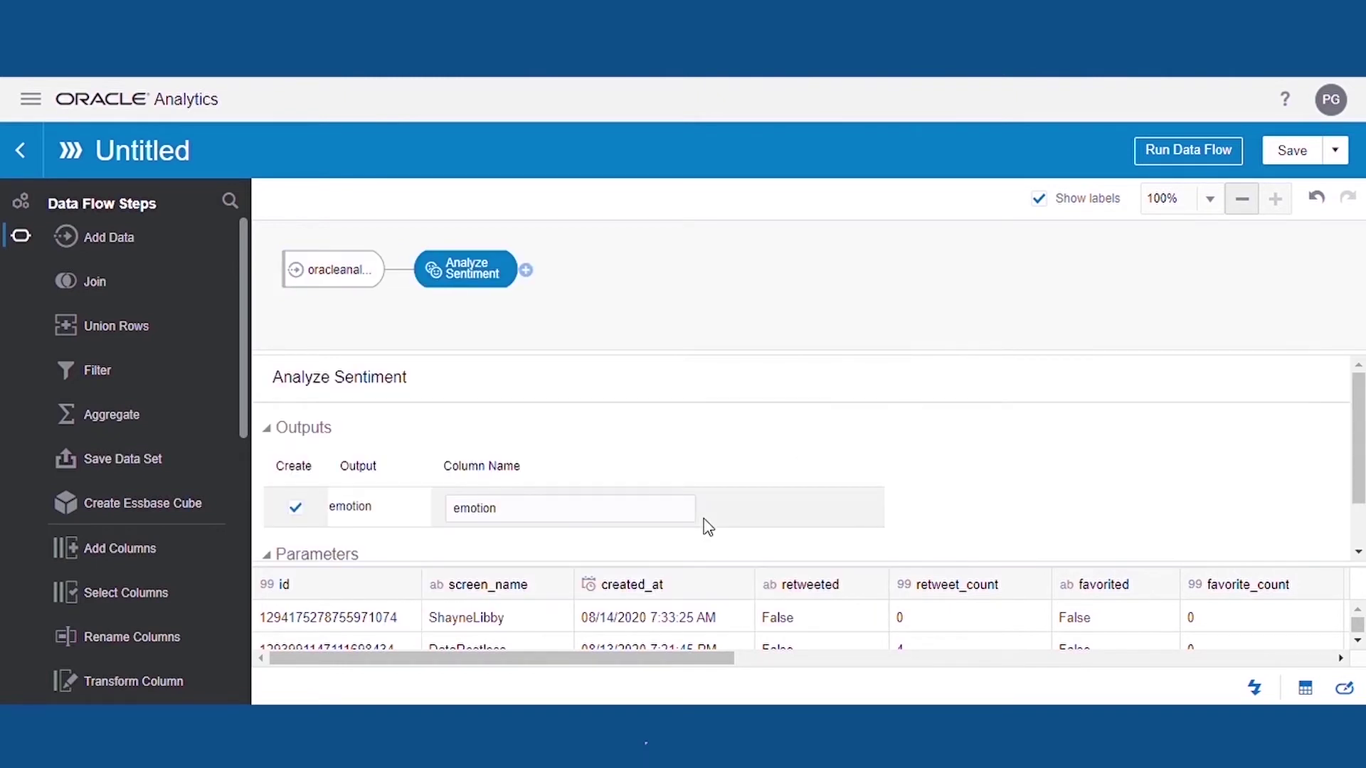
pyautogui.scroll(-2, 708, 526)
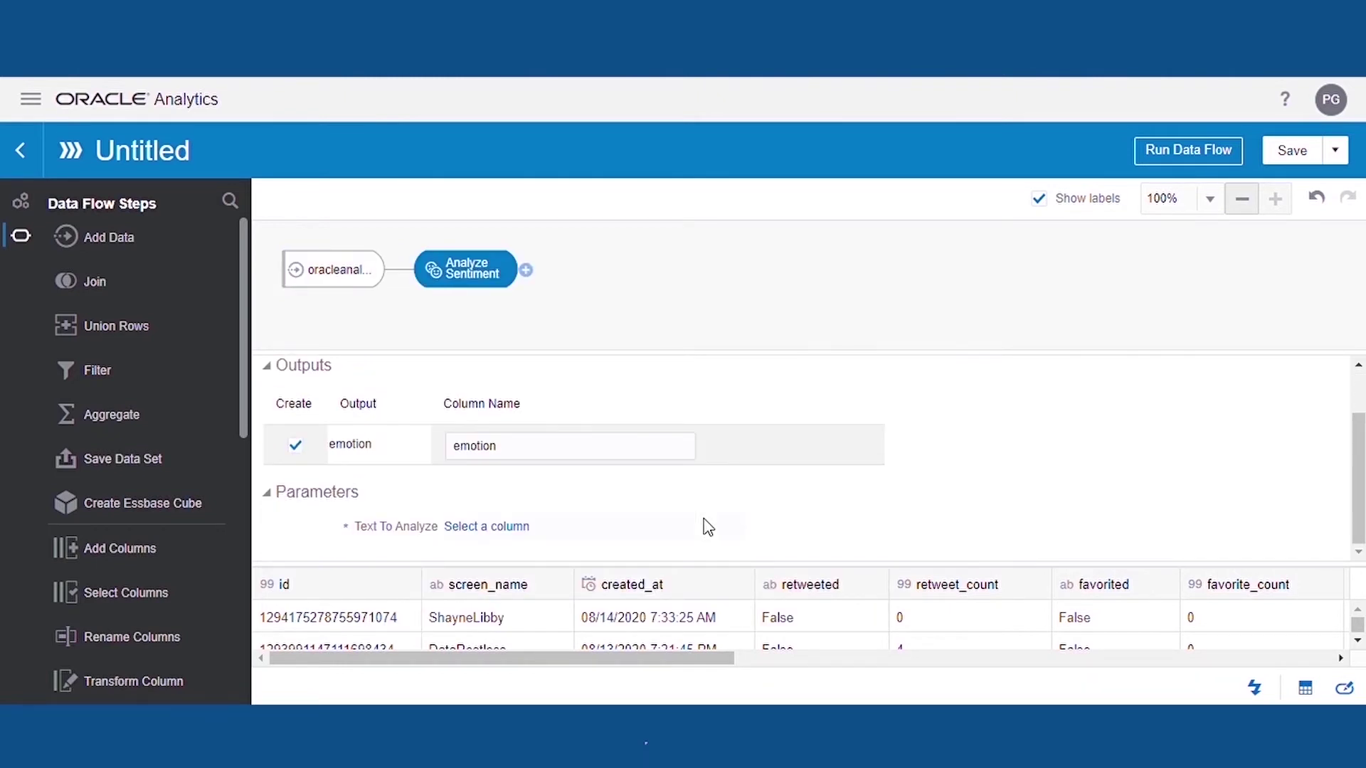
pyautogui.click(498, 530)
pyautogui.scroll(-2, 947, 423)
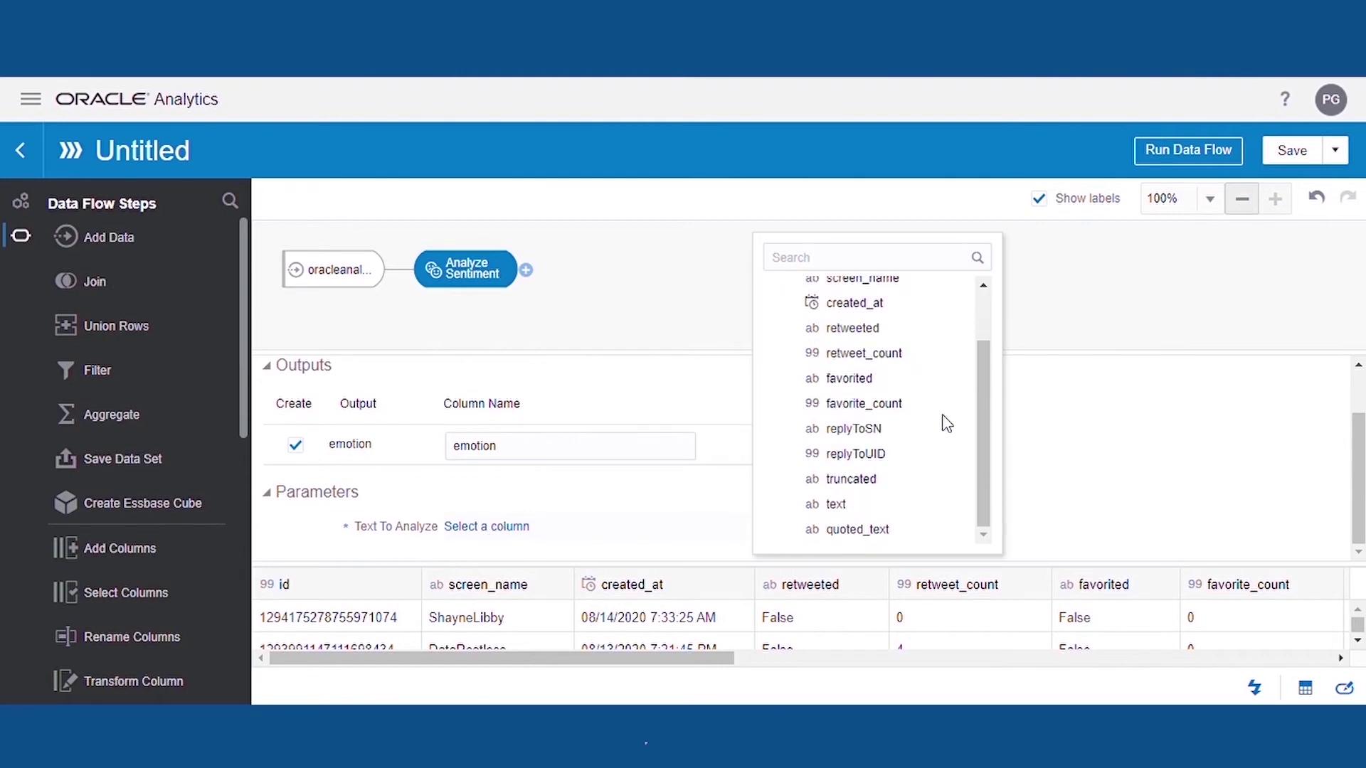
pyautogui.click(836, 504)
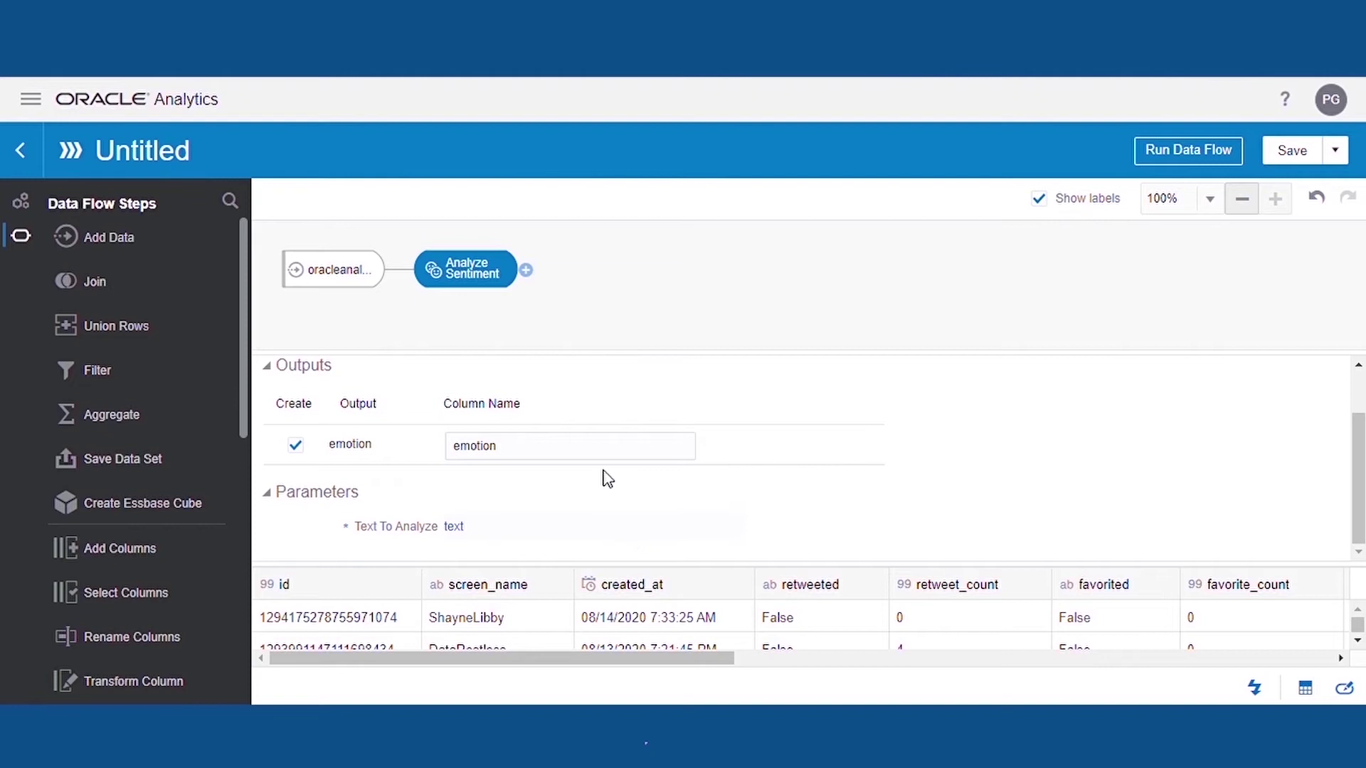
# Add a Save Data step after Analyze Sentiment and check the emotion column in the preview
pyautogui.click(526, 271)
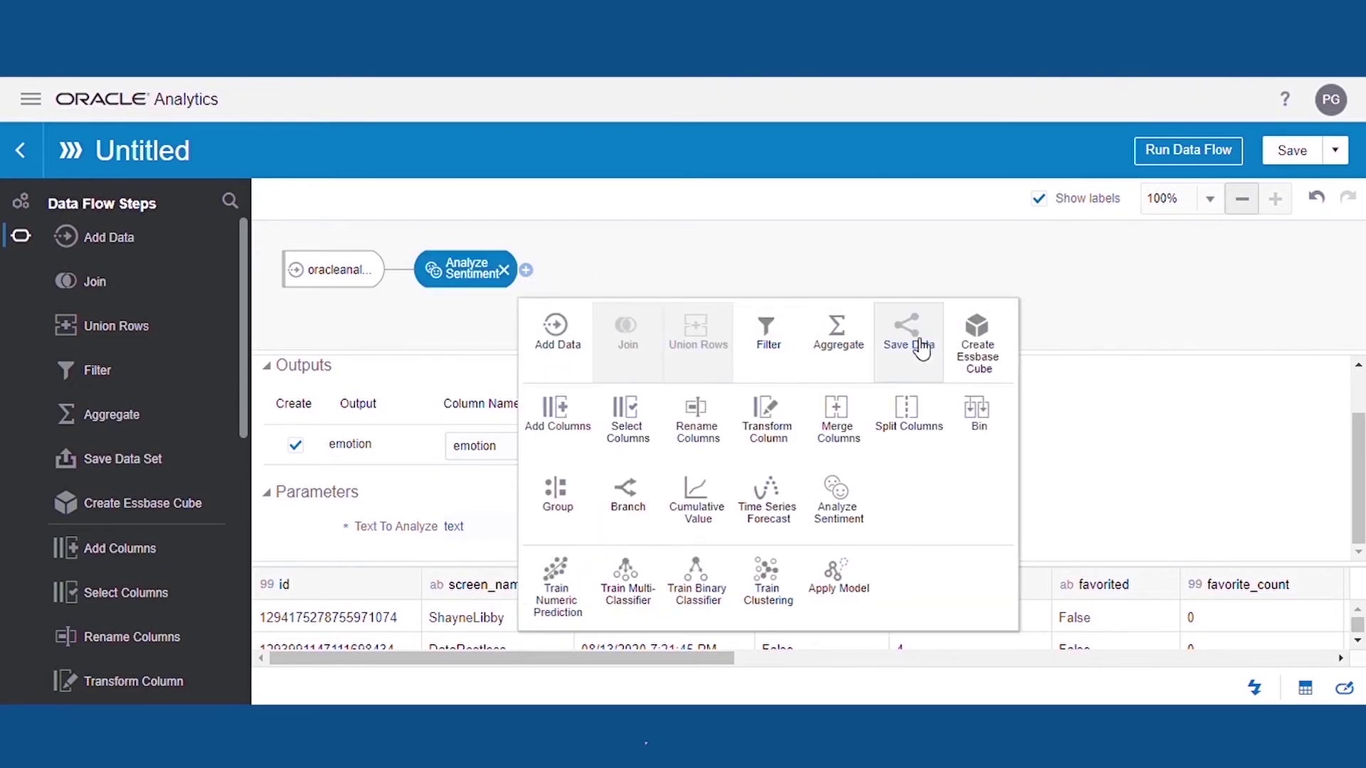
pyautogui.click(912, 343)
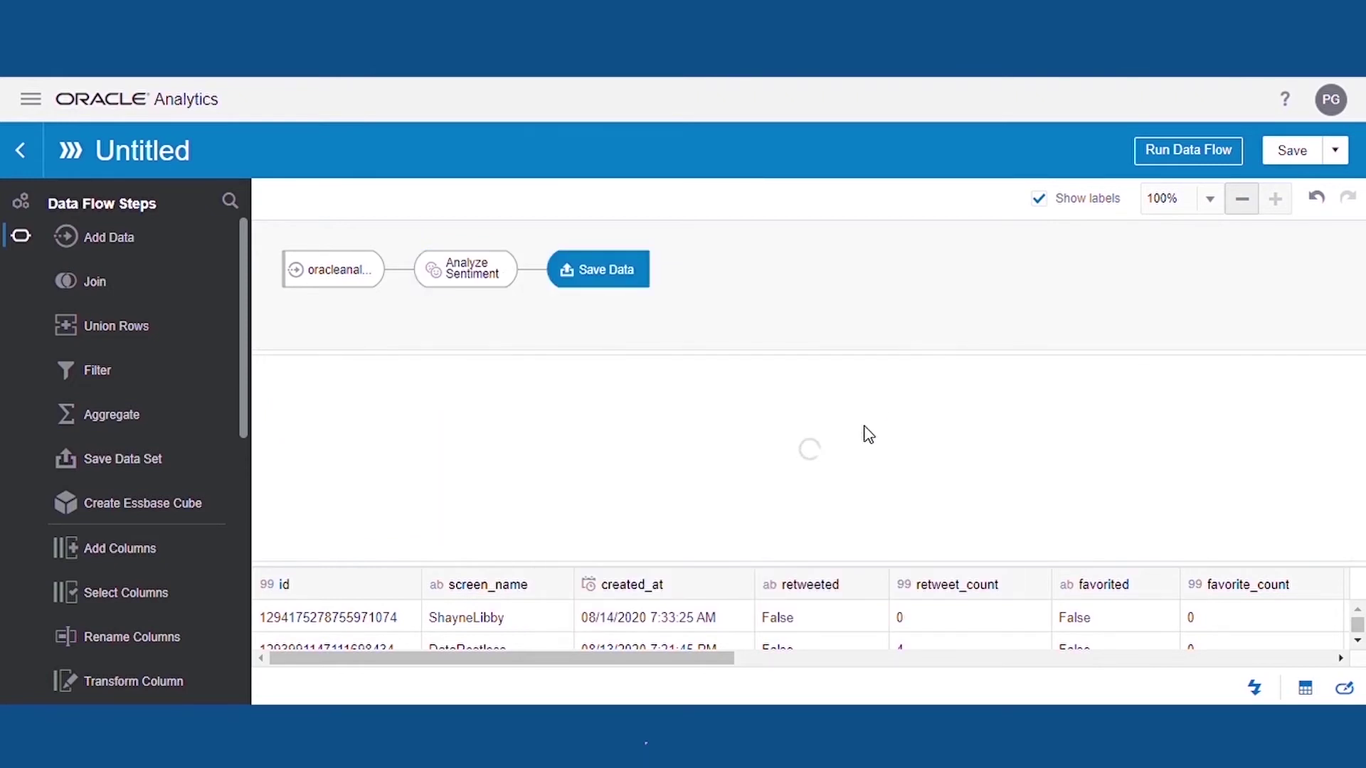
pyautogui.scroll(-2, 685, 410)
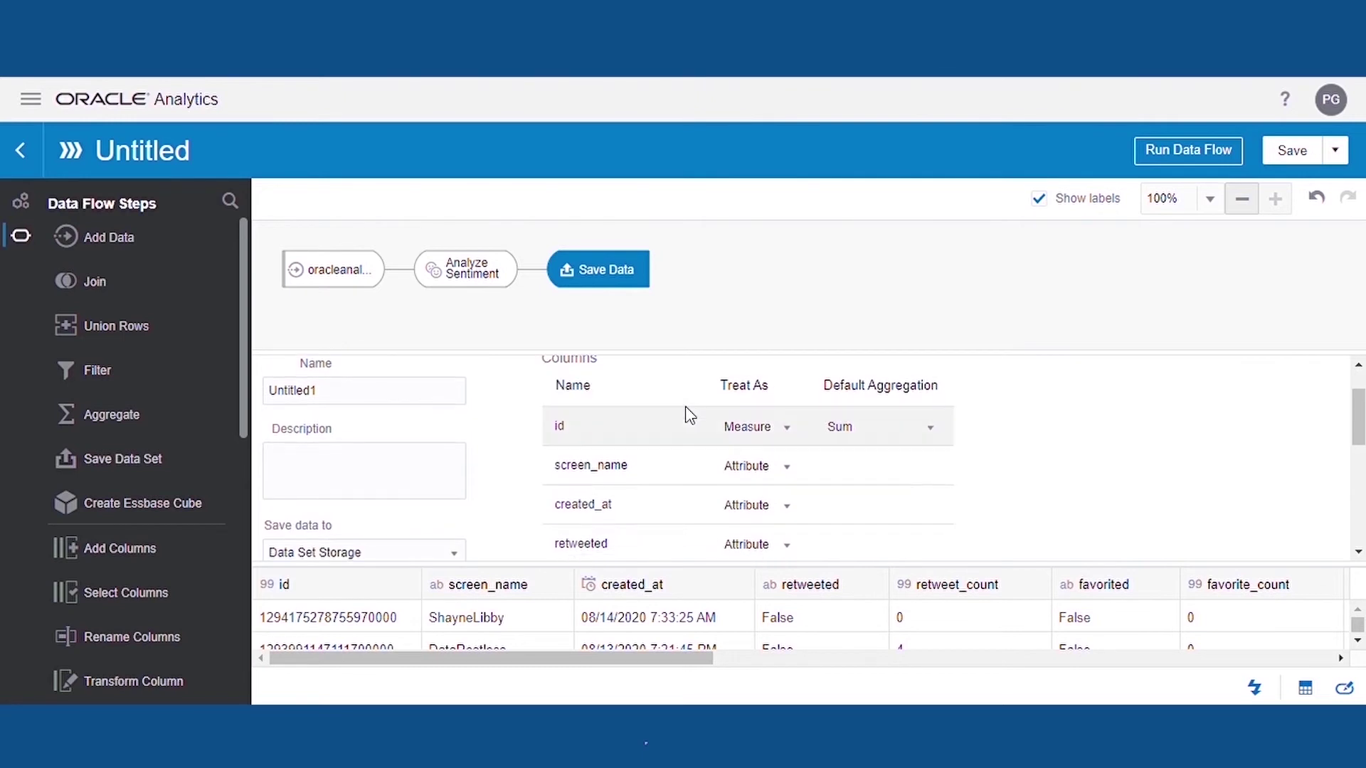
pyautogui.moveTo(521, 658); pyautogui.dragTo(1140, 658)
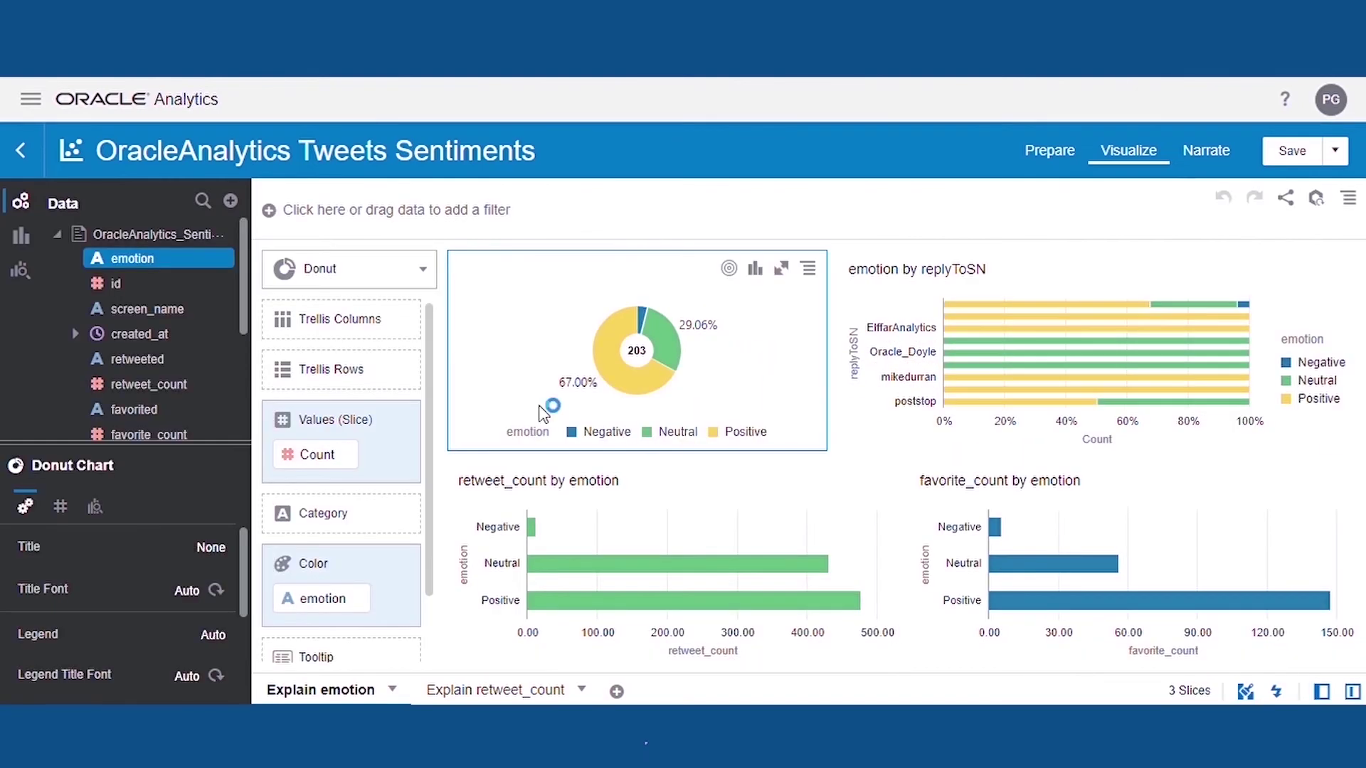
pyautogui.scroll(-4, 122, 313)
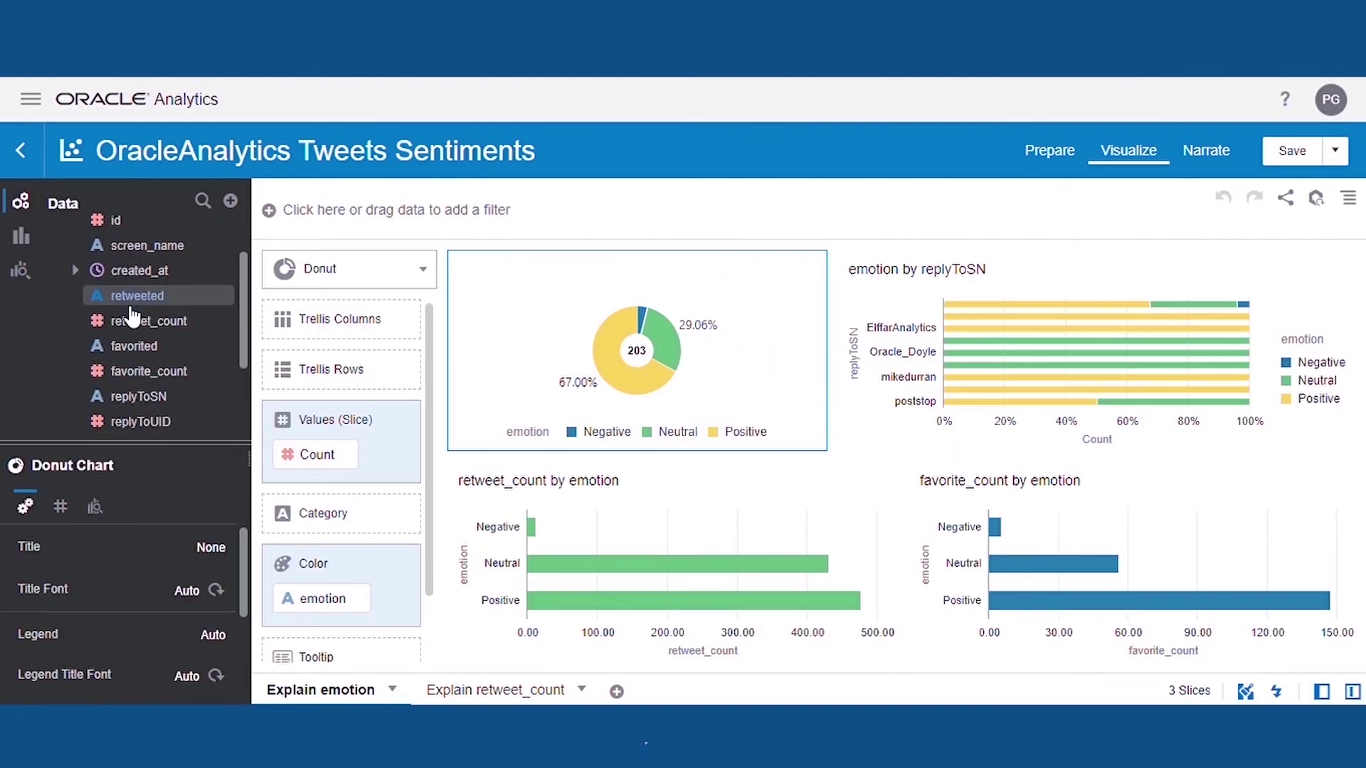
pyautogui.scroll(4, 122, 309)
pyautogui.scroll(1, 132, 309)
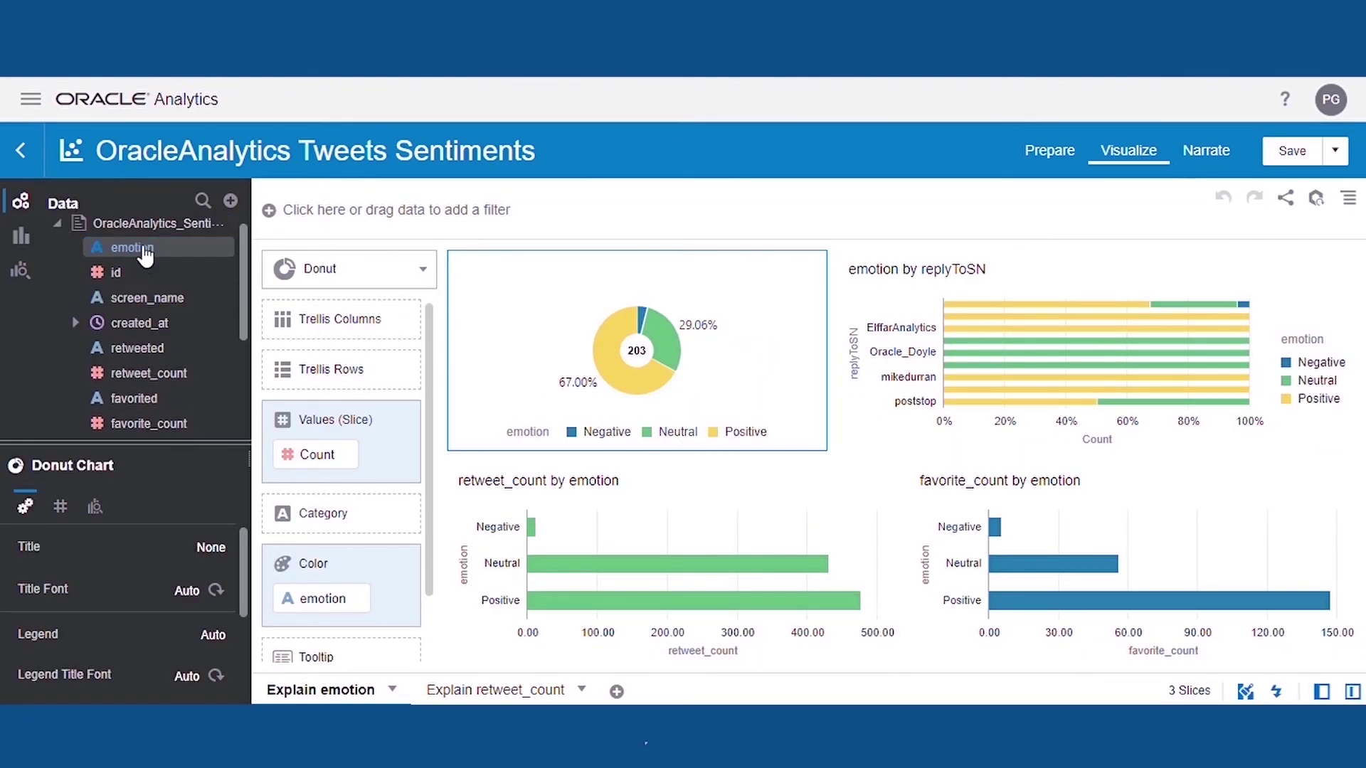
pyautogui.rightClick(146, 253)
pyautogui.click(259, 387)
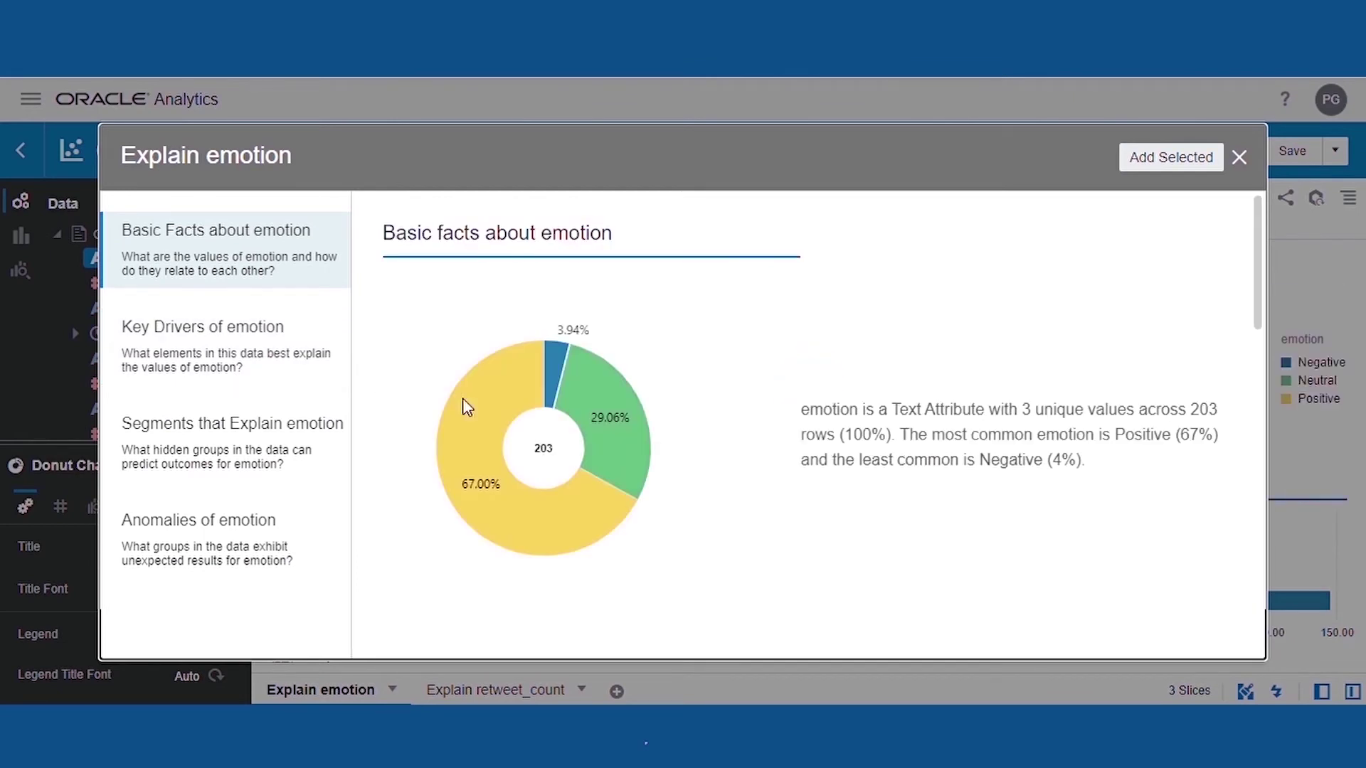
pyautogui.moveTo(778, 512)
pyautogui.scroll(-1, 779, 515)
pyautogui.scroll(-5, 777, 512)
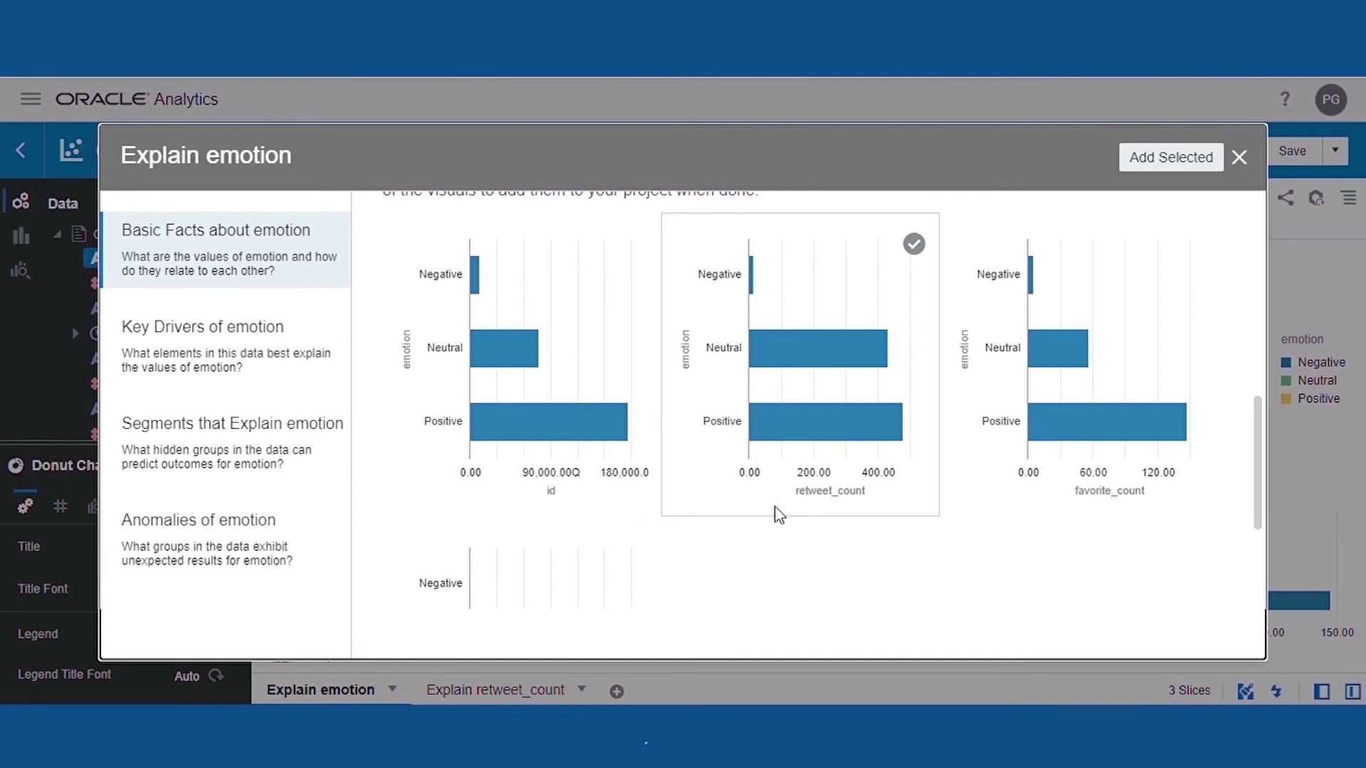
pyautogui.scroll(-3, 779, 516)
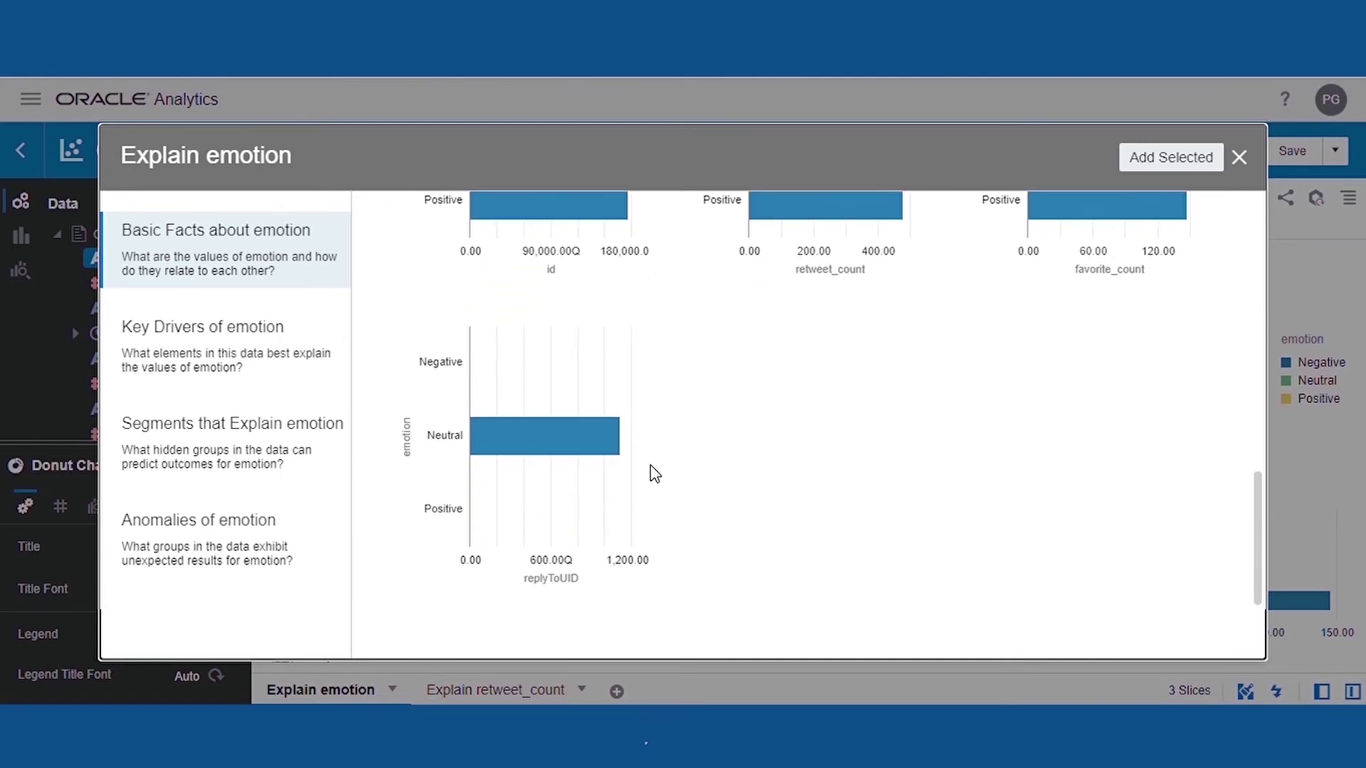
pyautogui.click(244, 338)
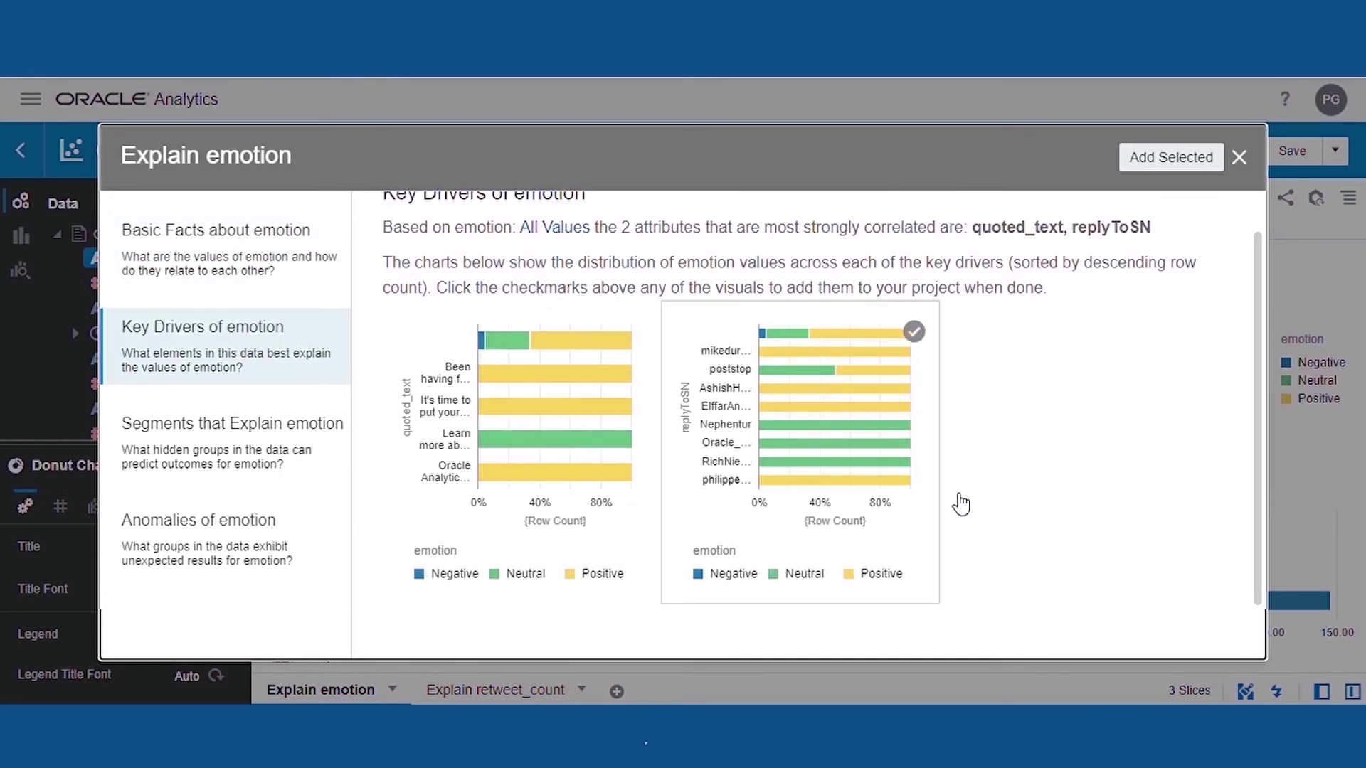
pyautogui.click(1244, 154)
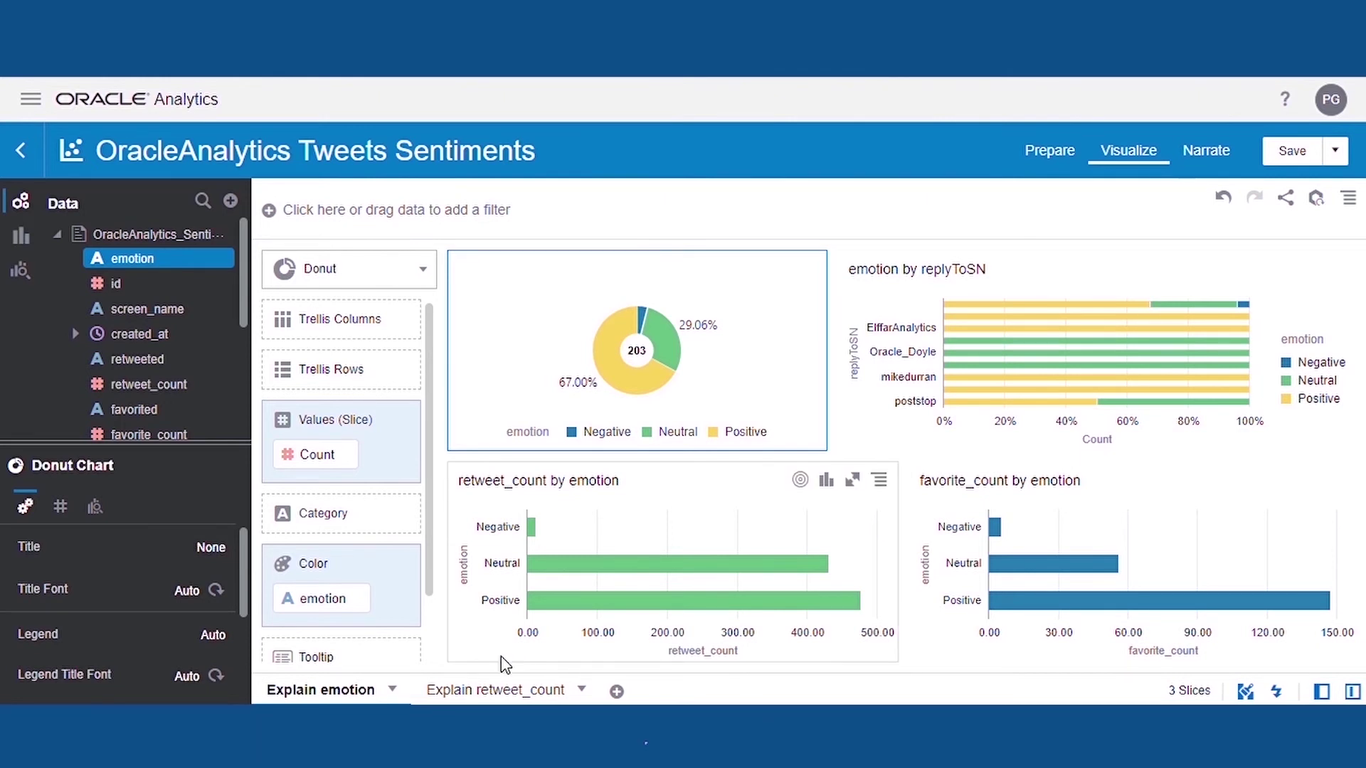
# Switch to the Explain retweet_count canvas and select the screen_name and text charts
pyautogui.click(484, 697)
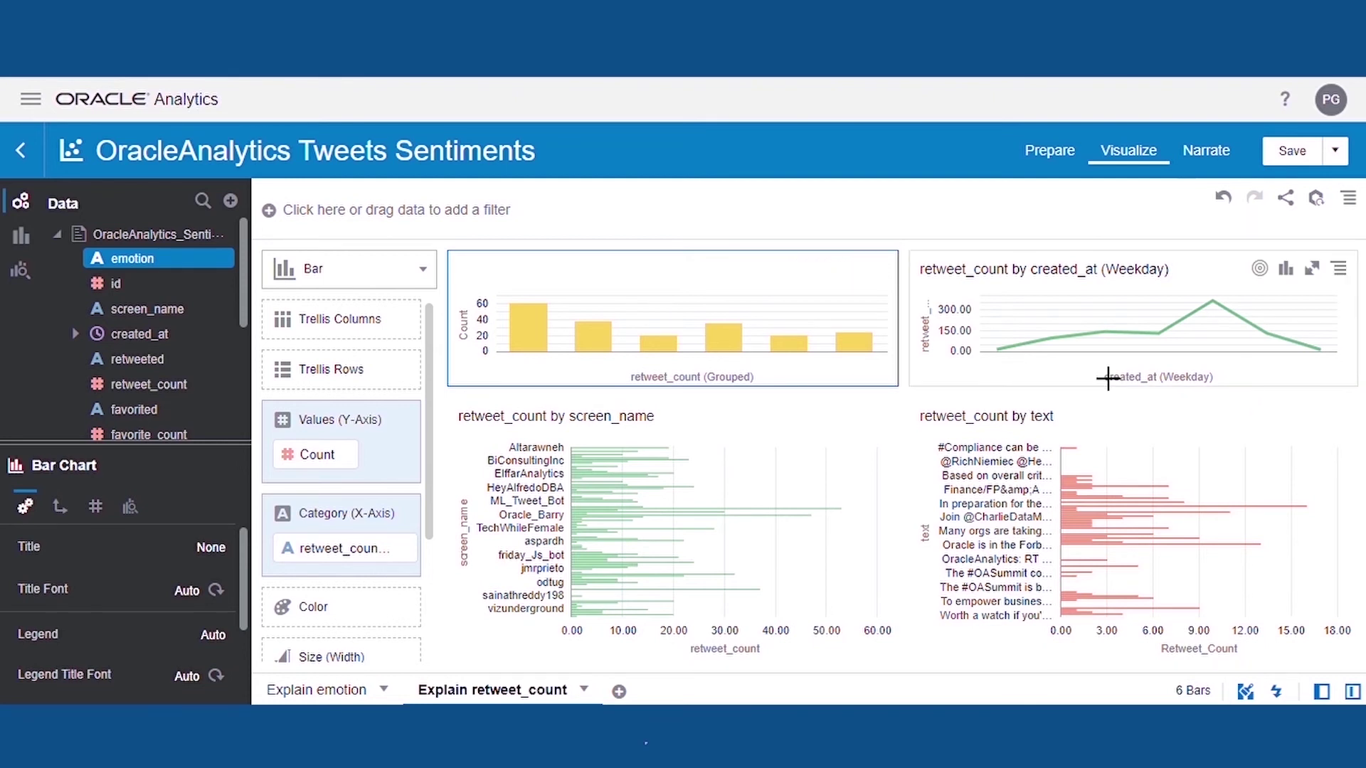
pyautogui.moveTo(1218, 313)
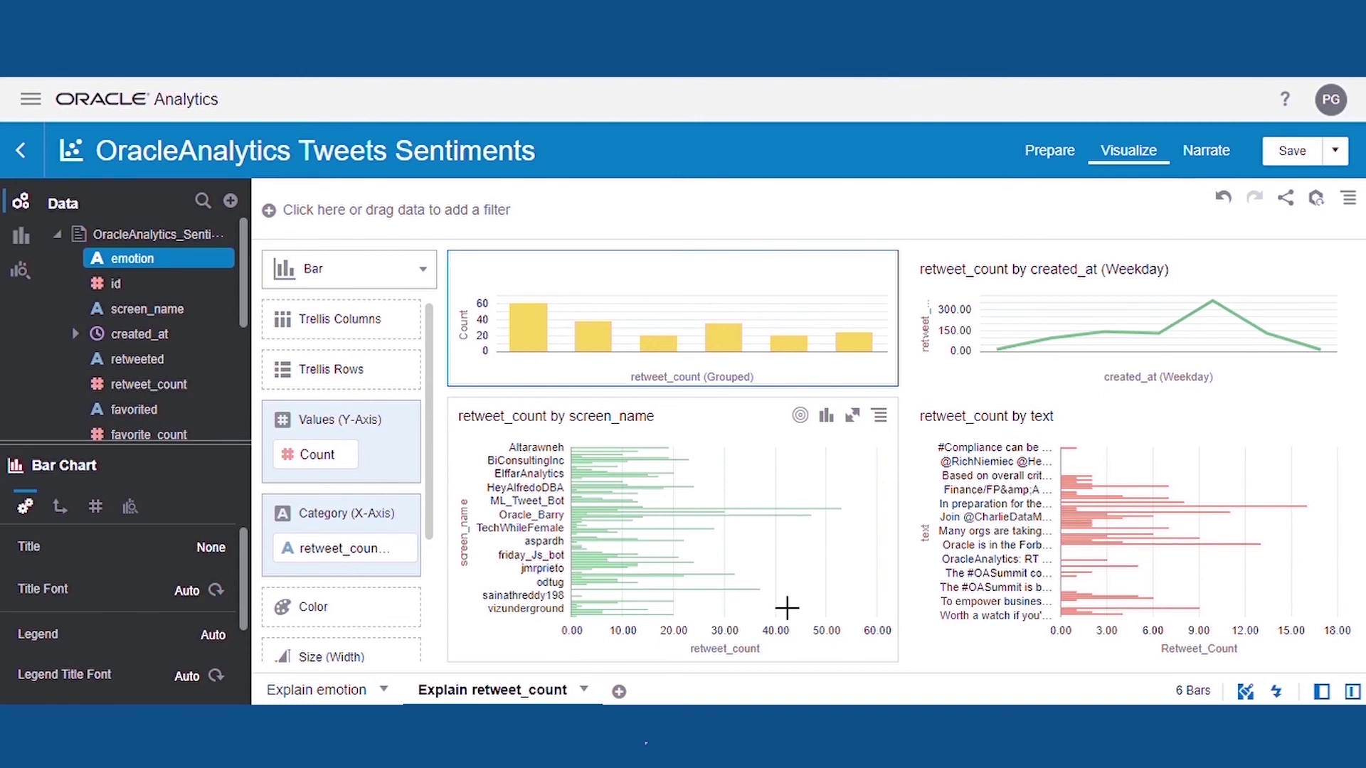
pyautogui.click(786, 607)
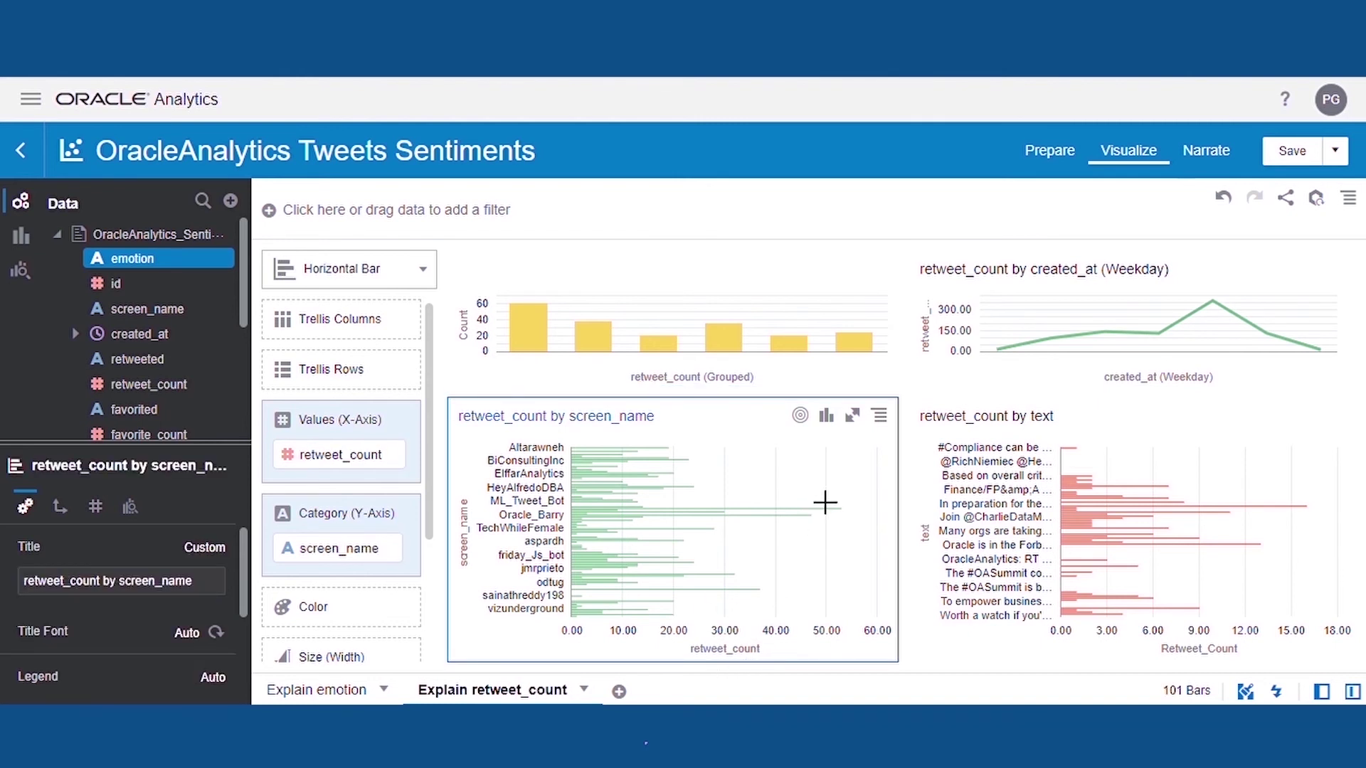
pyautogui.moveTo(817, 519)
pyautogui.click(1260, 516)
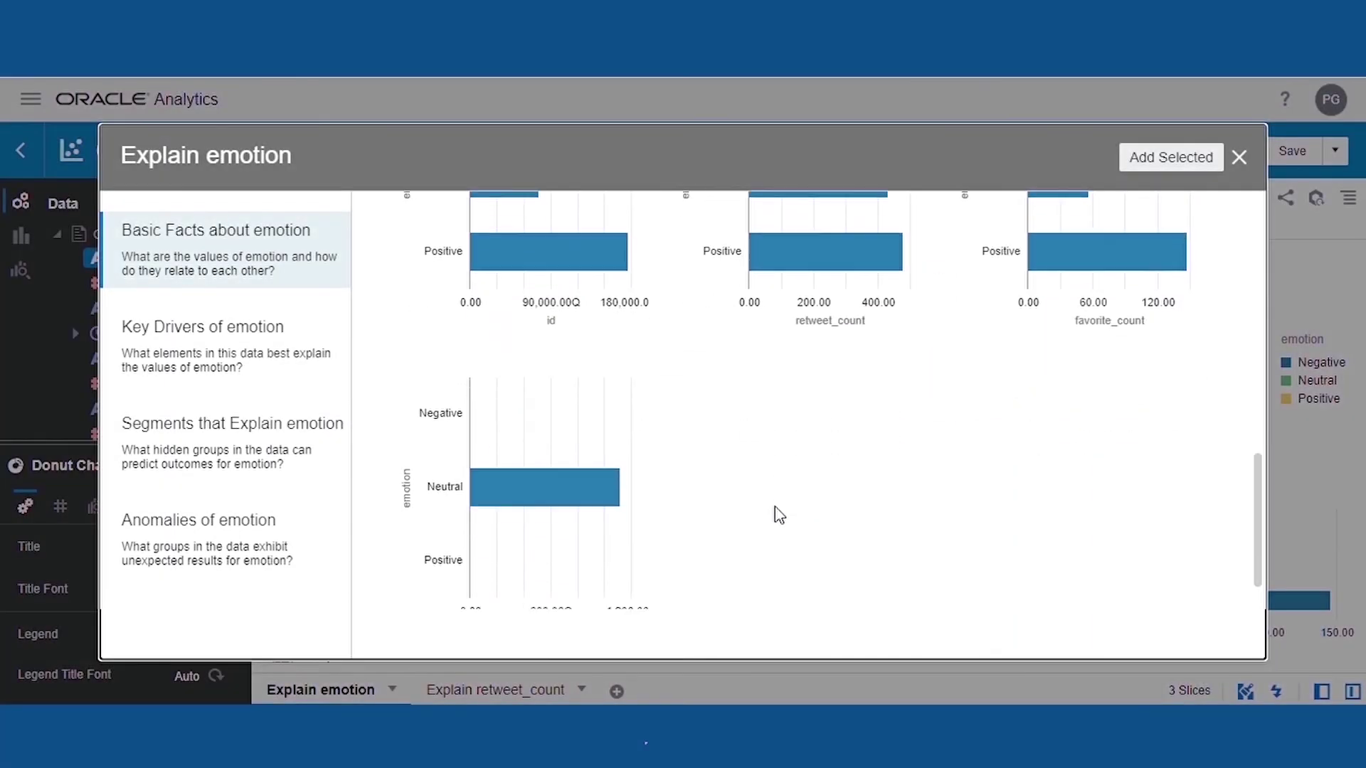
# Show the Key Drivers of emotion (quoted_text, replyToSN), then close the Explain emotion window
pyautogui.scroll(-2, 777, 513)
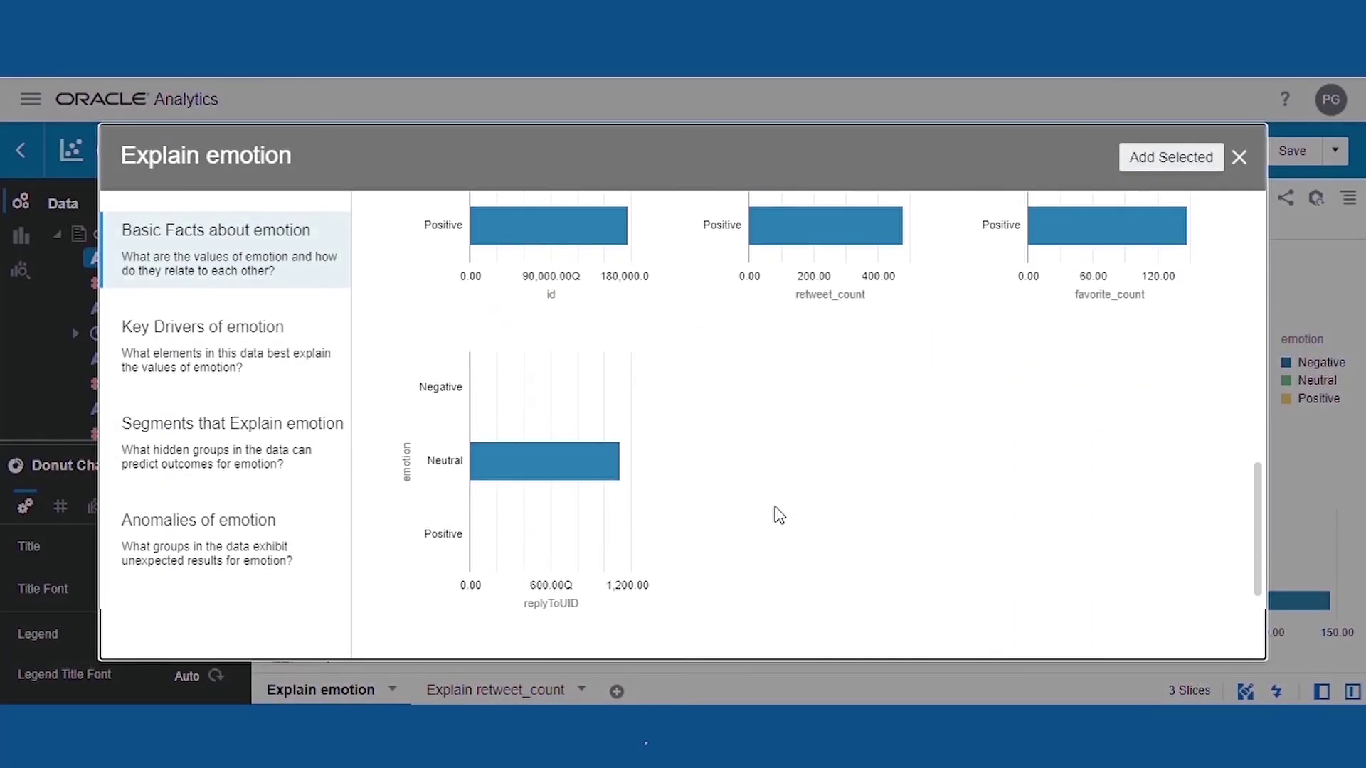
pyautogui.click(238, 333)
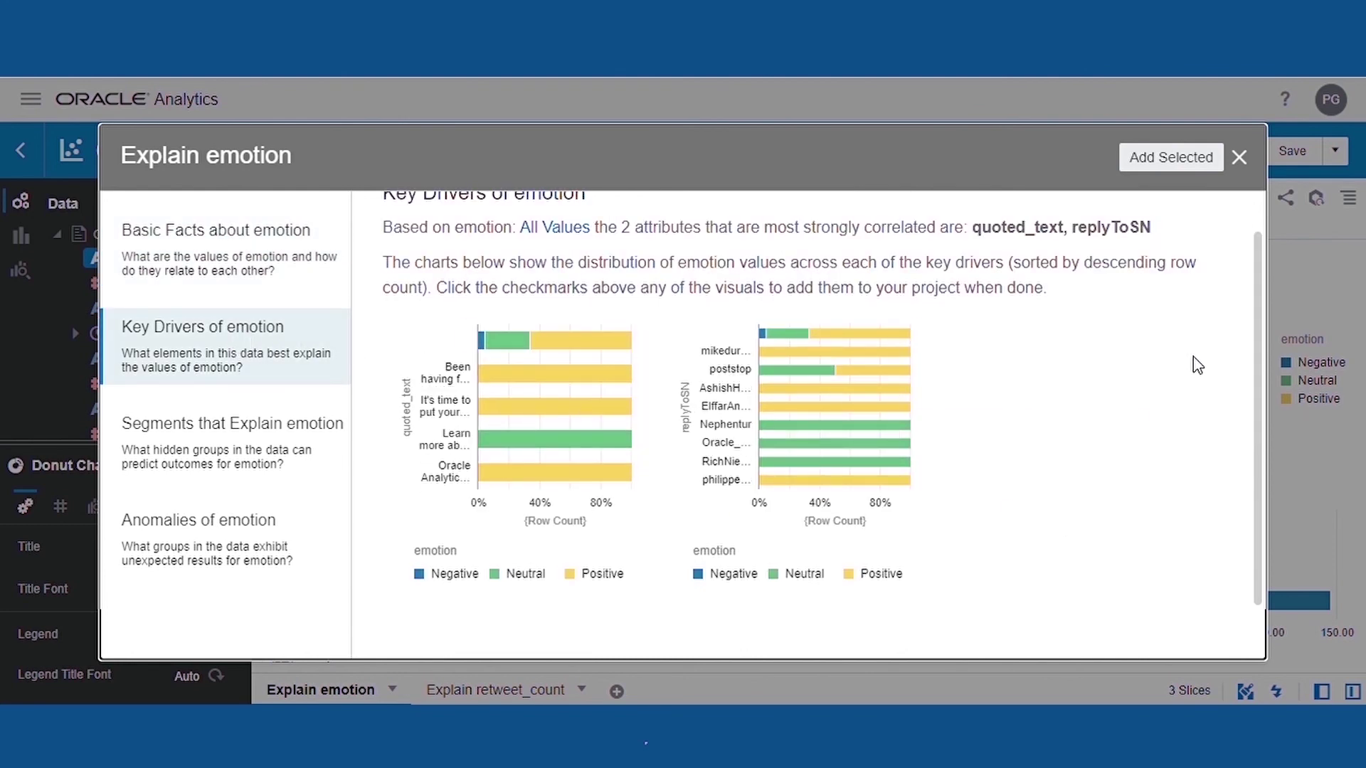
pyautogui.click(1250, 161)
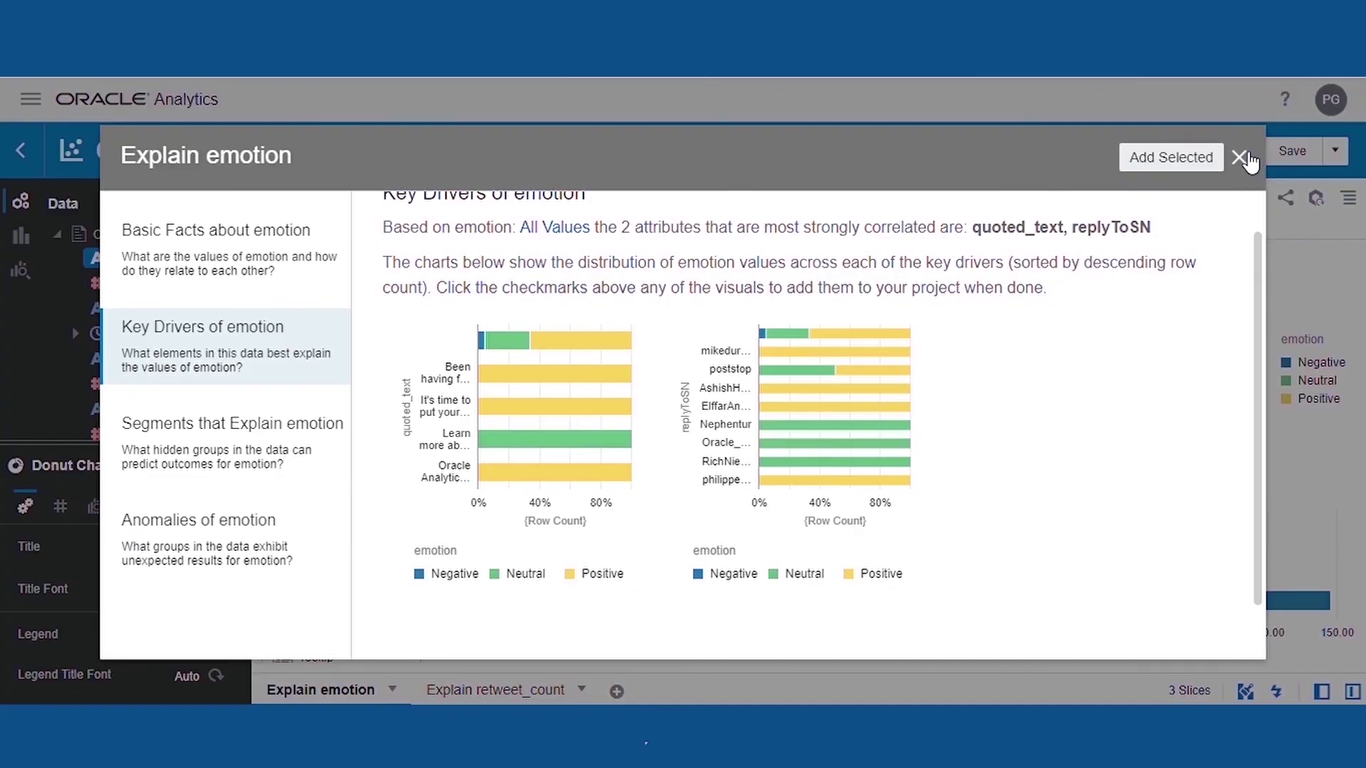